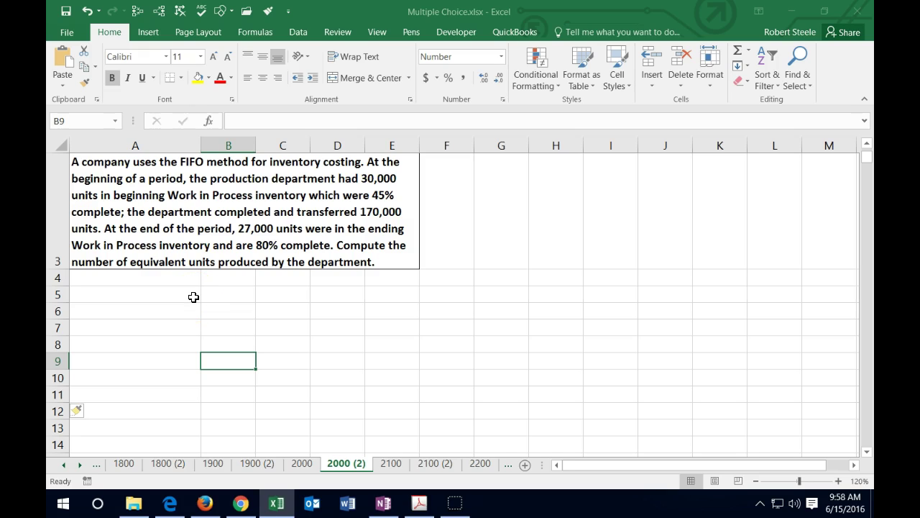
Step: Label cell A5 "Beg WIP" and enter 30000 units beside it in B5
{"action": "left_click", "coordinate": [194, 297]}
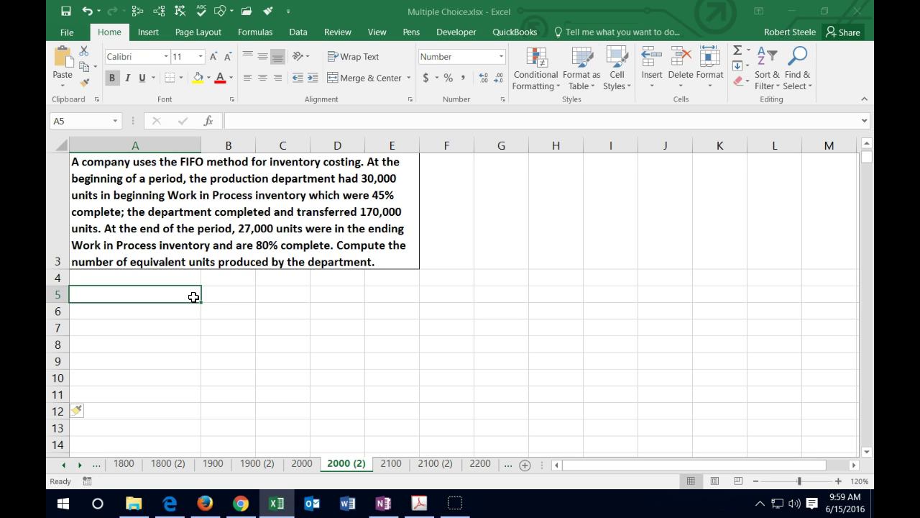
{"action": "type", "text": "Beg WIP"}
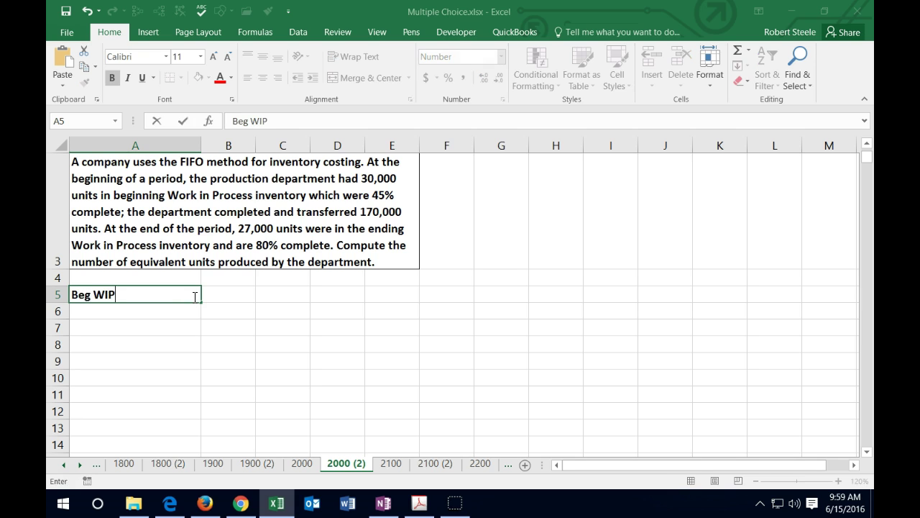
{"action": "key", "text": "Tab"}
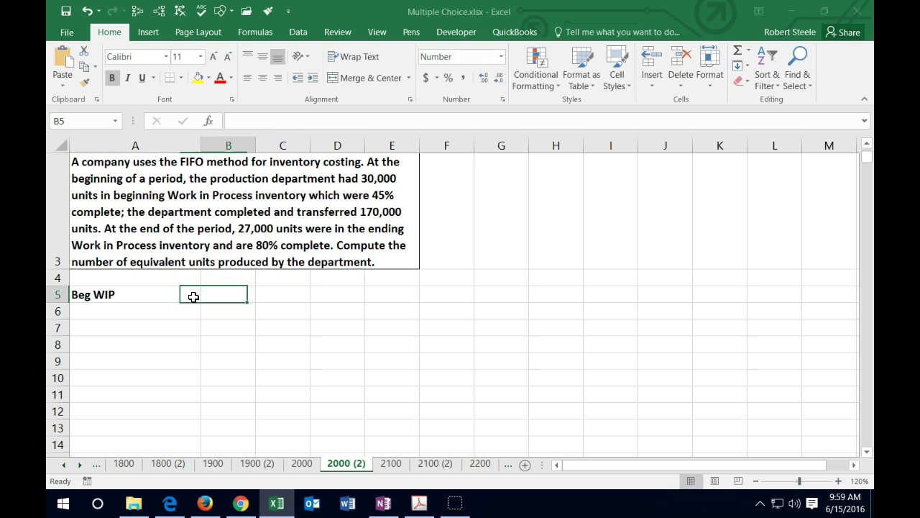
{"action": "type", "text": "30,0"}
{"action": "type", "text": "0000"}
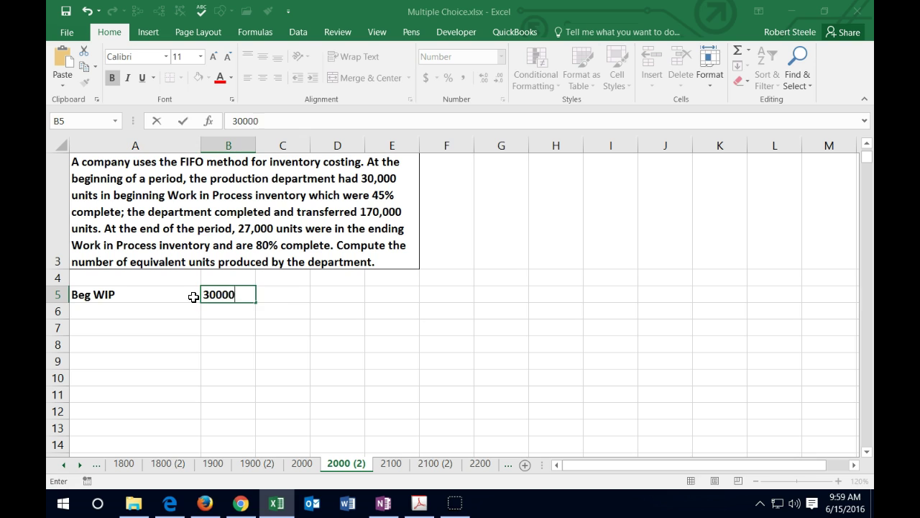
{"action": "key", "text": "Return"}
Step: Enter .45 in C5 as the beginning WIP completion rate and format it as a percentage
{"action": "key", "text": "Right"}
{"action": "key", "text": "Right"}
{"action": "key", "text": "Up"}
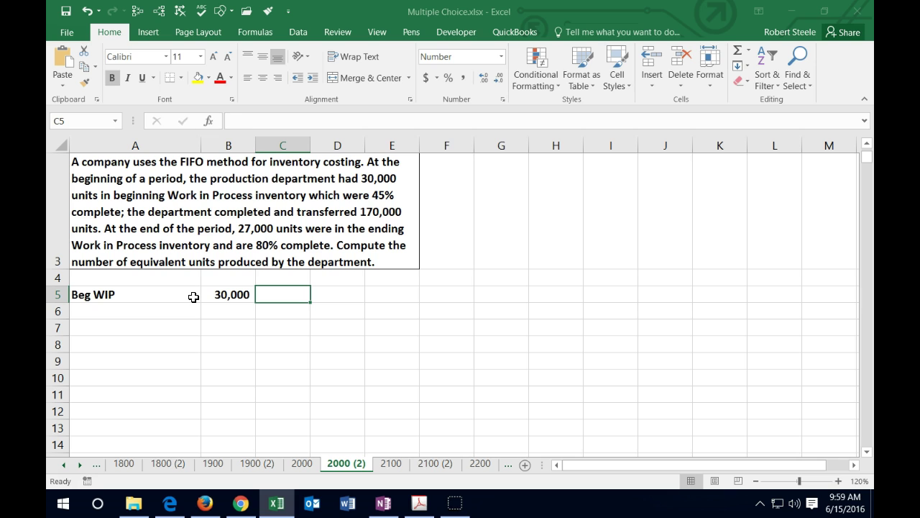
{"action": "type", "text": ".45"}
{"action": "key", "text": "Return"}
{"action": "key", "text": "Up"}
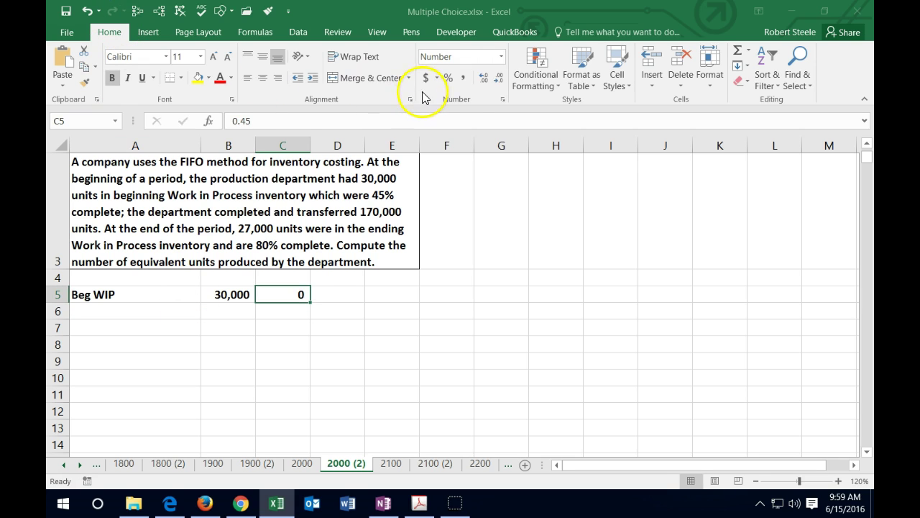
{"action": "left_click", "coordinate": [479, 80]}
{"action": "left_click", "coordinate": [480, 80]}
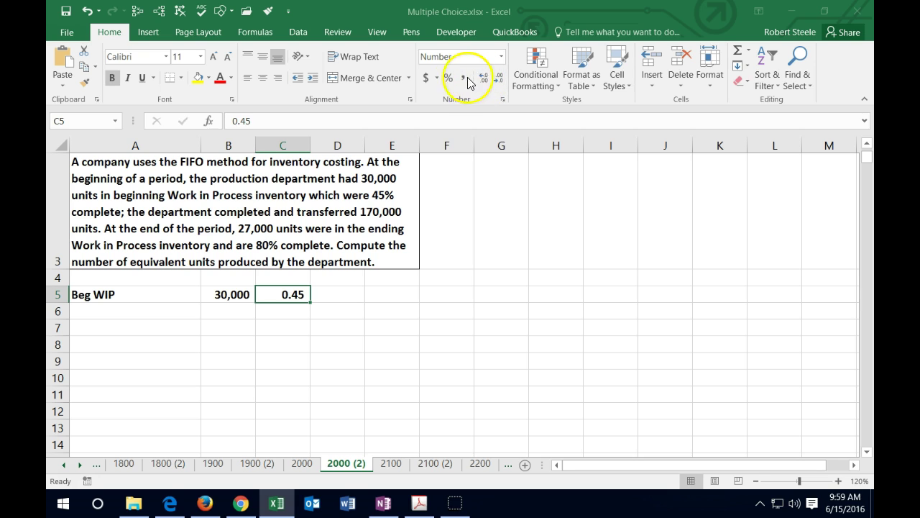
{"action": "left_click", "coordinate": [445, 78]}
Step: Calculate the beginning WIP equivalent units in D5 with the formula =B5*C5
{"action": "left_click", "coordinate": [349, 291]}
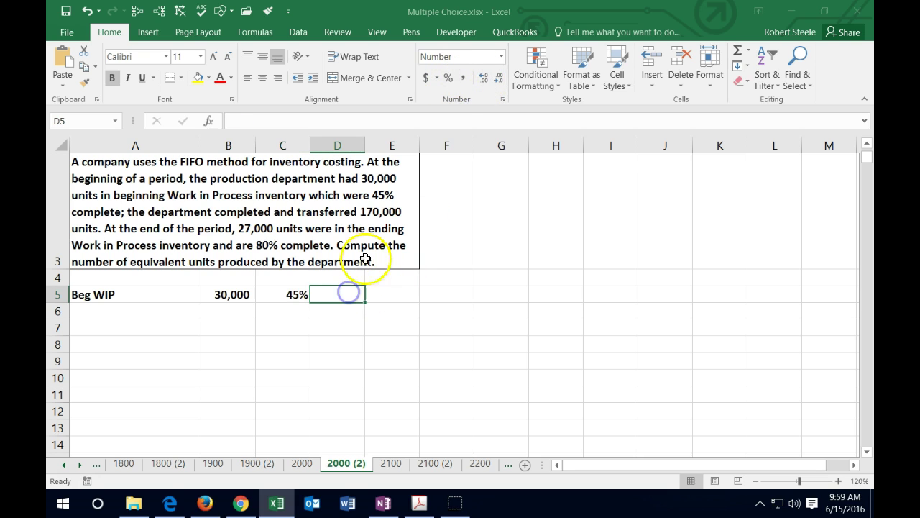
{"action": "type", "text": "="}
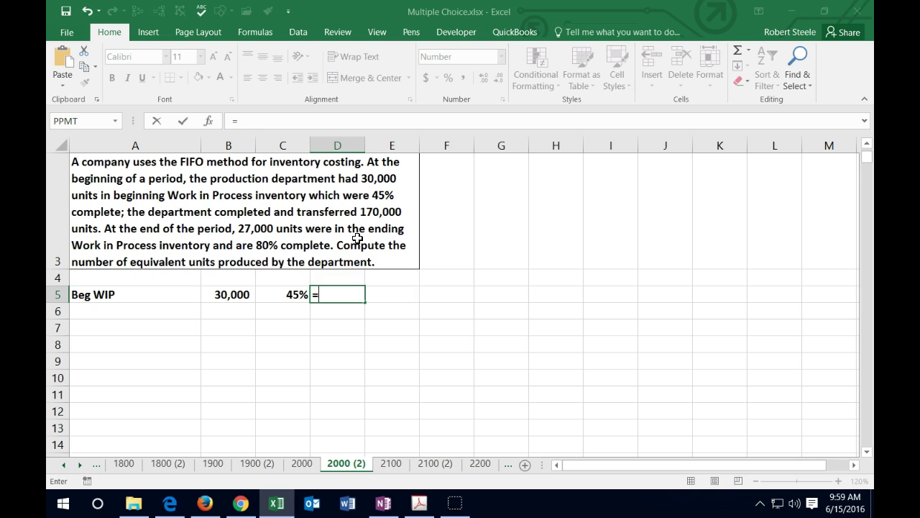
{"action": "left_click", "coordinate": [247, 291]}
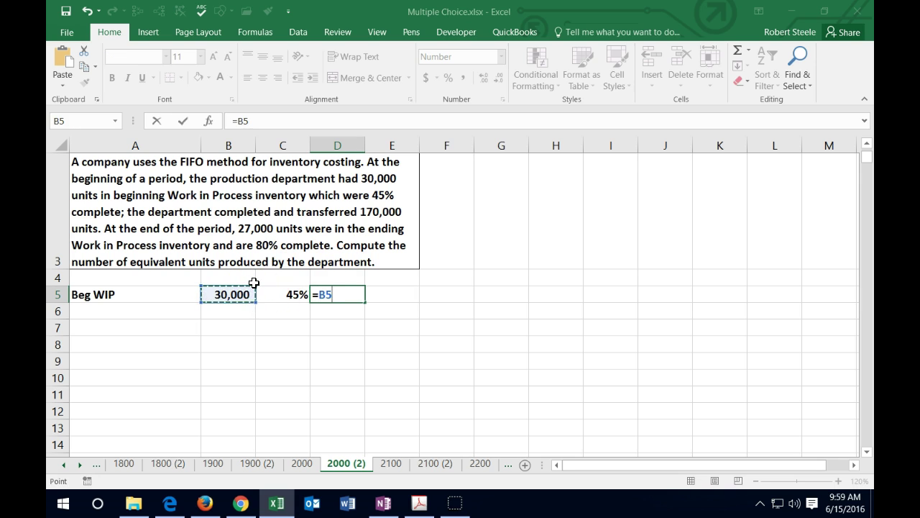
{"action": "type", "text": "*"}
{"action": "left_click", "coordinate": [264, 295]}
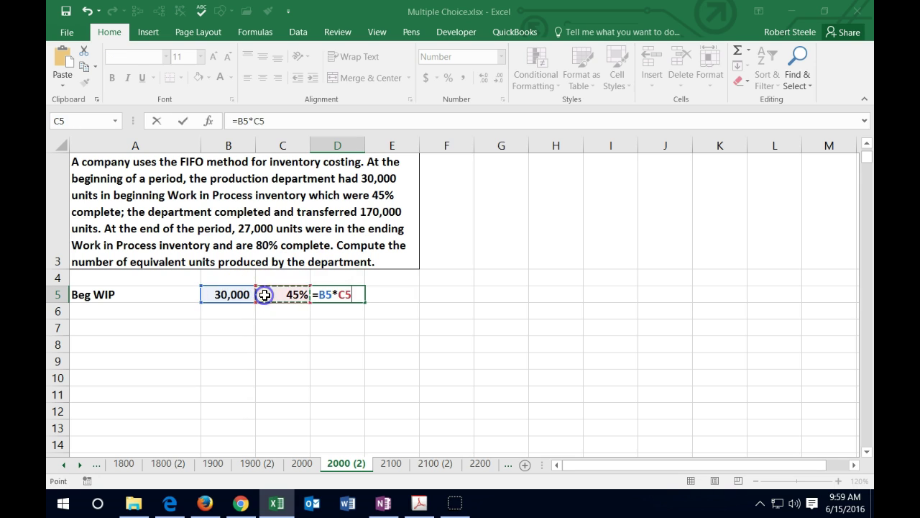
{"action": "key", "text": "Return"}
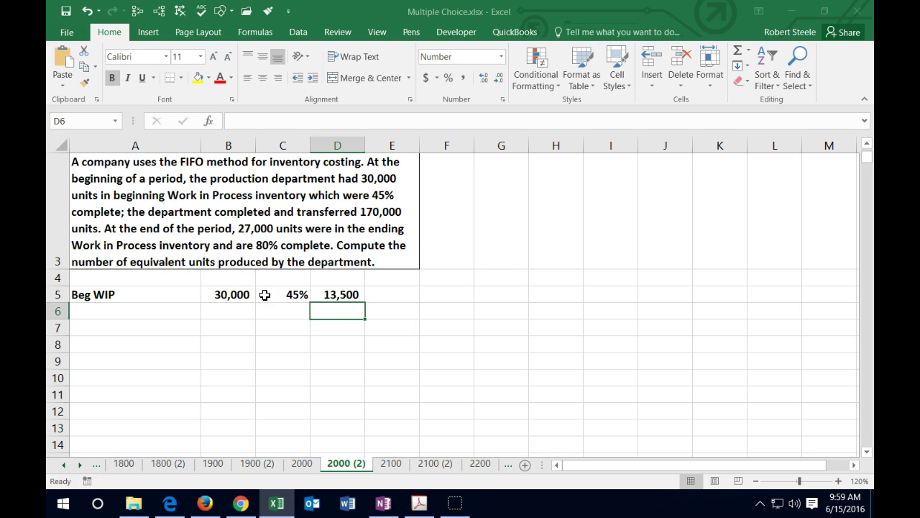
Step: Label cell A6 "Started and completed"
{"action": "key", "text": "Left"}
{"action": "key", "text": "Left"}
{"action": "key", "text": "Left"}
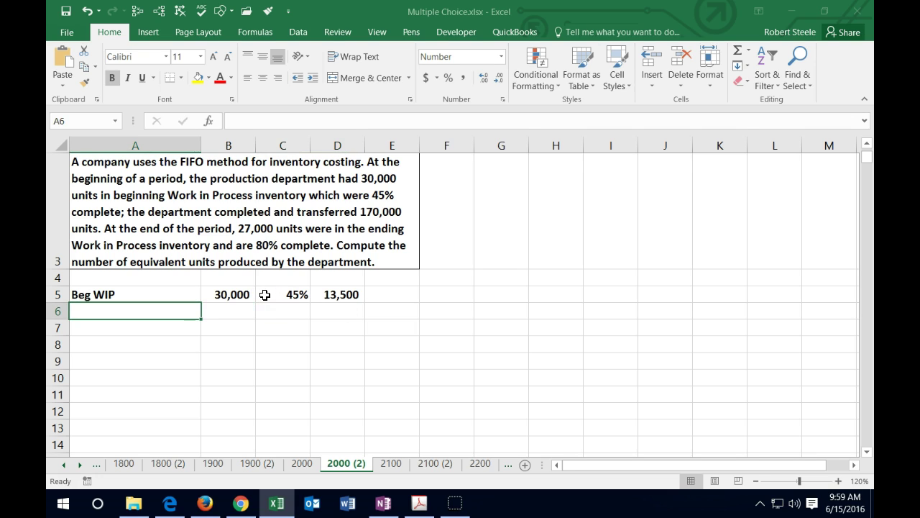
{"action": "type", "text": "Started and completed"}
{"action": "key", "text": "Tab"}
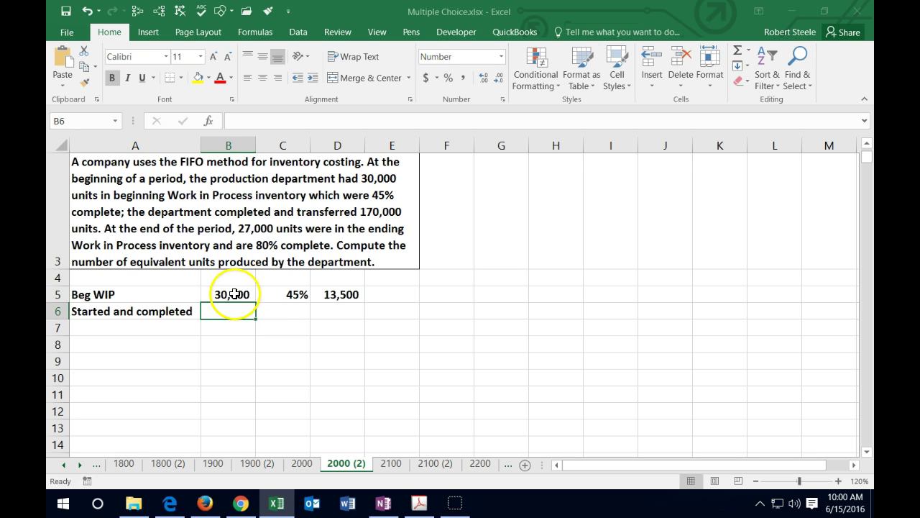
Step: Compute the units started and completed in B6 with the formula =170000-B5
{"action": "left_click", "coordinate": [231, 295]}
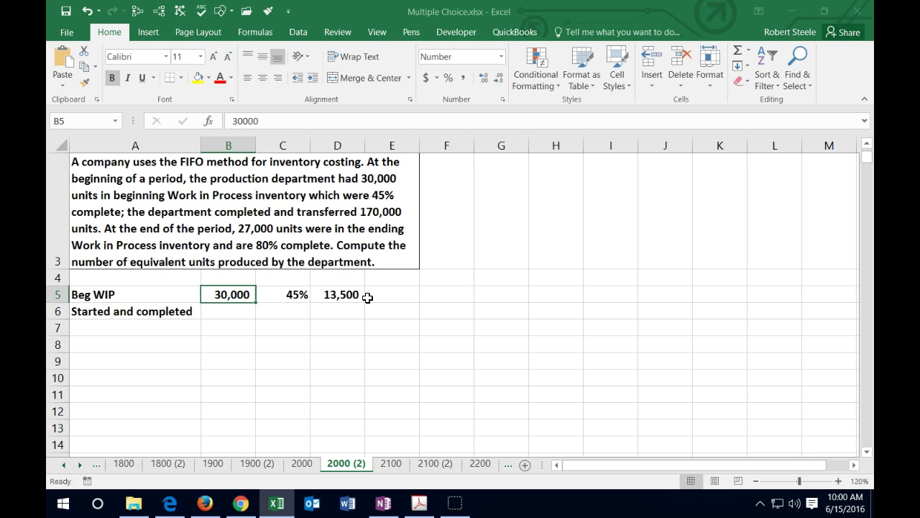
{"action": "key", "text": "Right"}
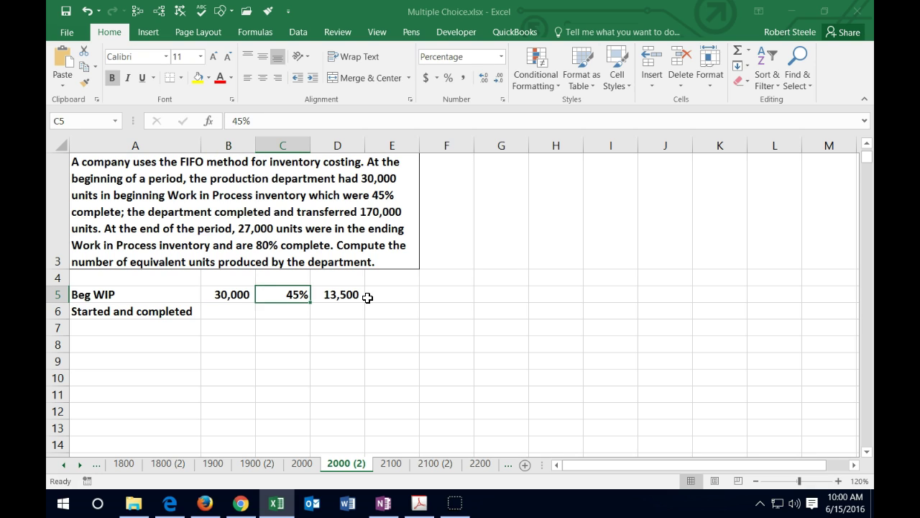
{"action": "key", "text": "Down"}
{"action": "key", "text": "Left"}
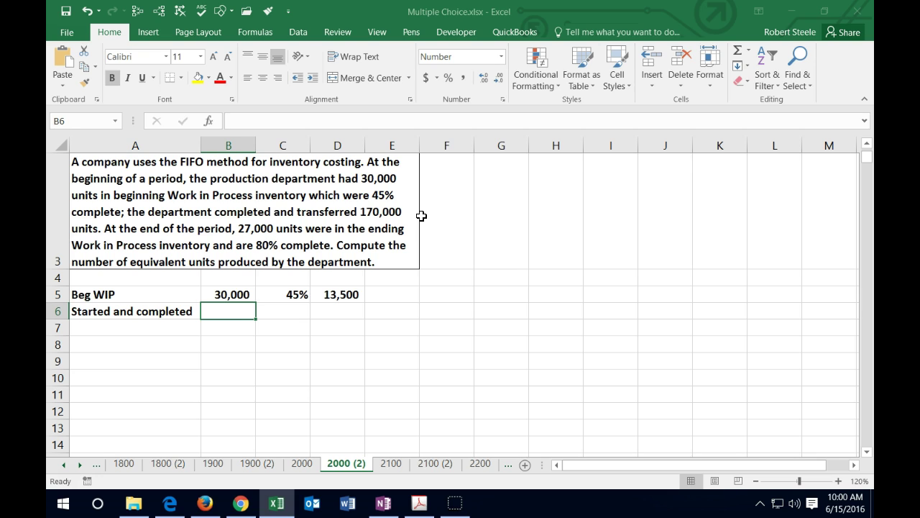
{"action": "type", "text": "=170"}
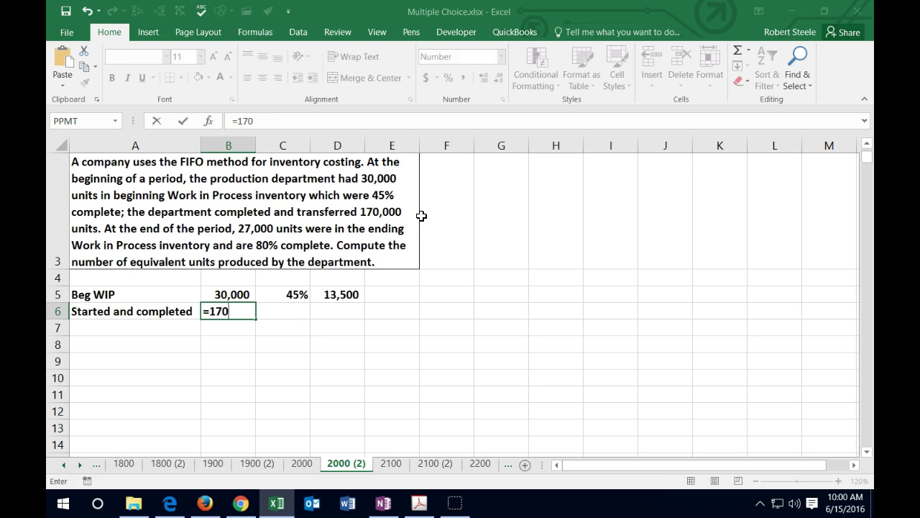
{"action": "type", "text": "000-"}
{"action": "left_click", "coordinate": [240, 291]}
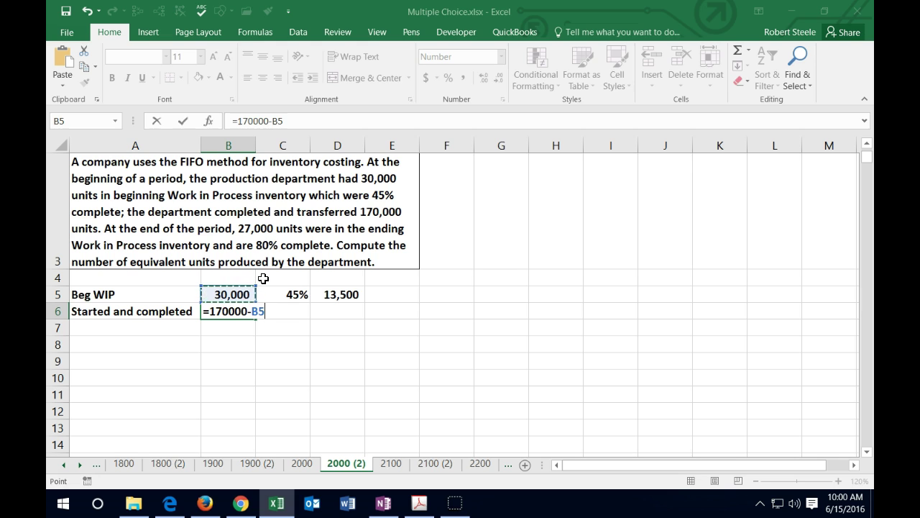
{"action": "key", "text": "Return"}
Step: Enter 1 in C6 as the started-and-completed rate and format it as a percentage
{"action": "key", "text": "Right"}
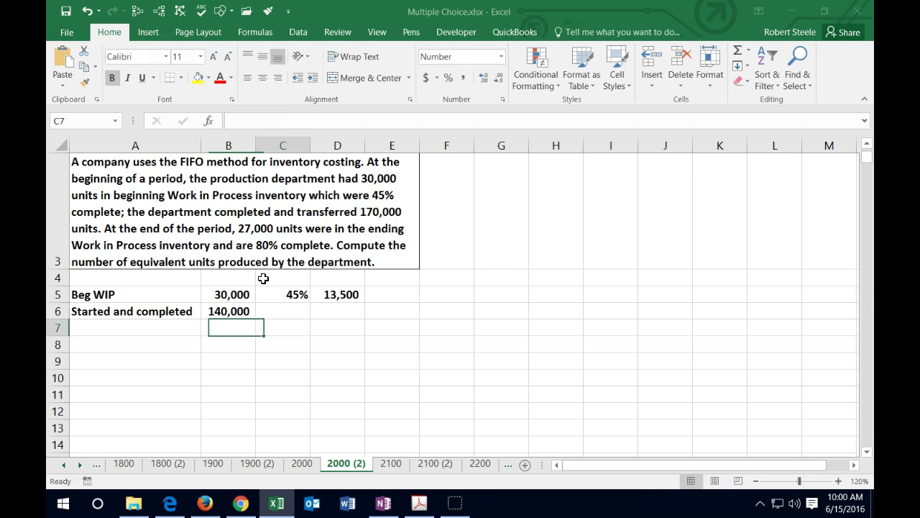
{"action": "key", "text": "Up"}
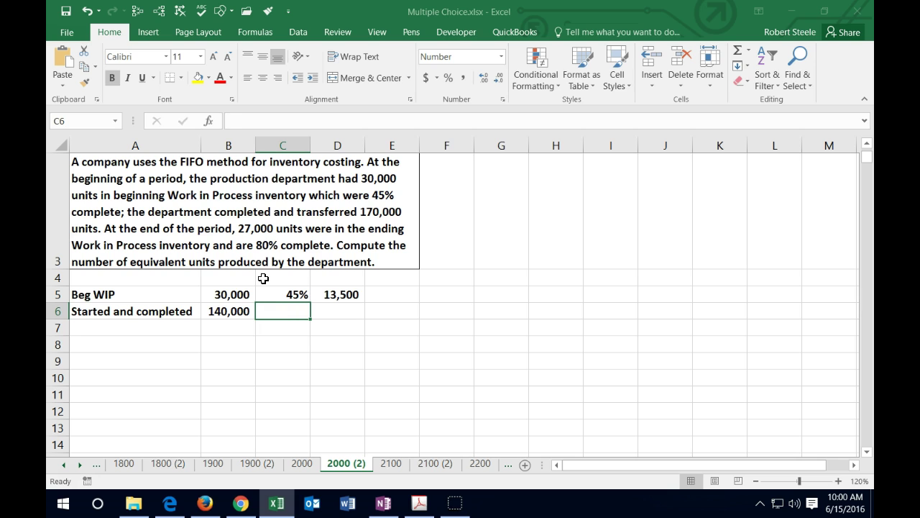
{"action": "type", "text": "1"}
{"action": "key", "text": "ctrl+Return"}
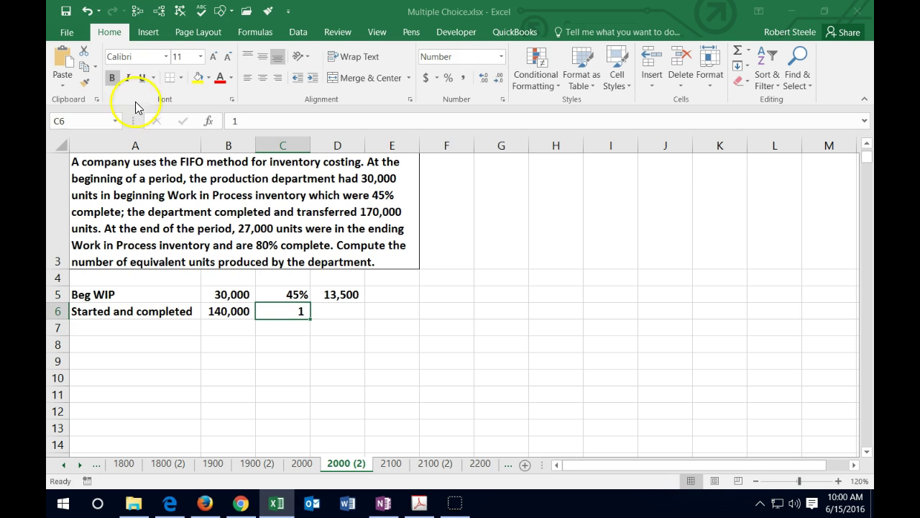
{"action": "left_click", "coordinate": [447, 78]}
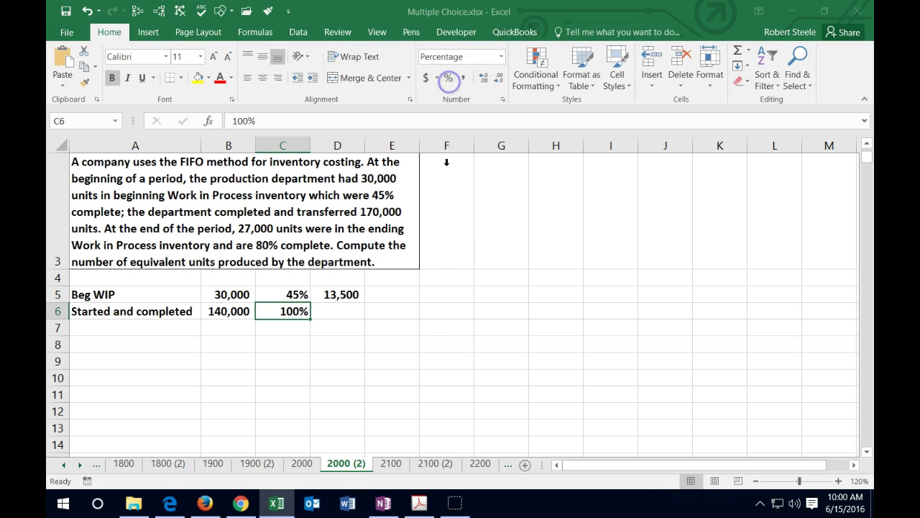
Step: Calculate the started-and-completed equivalent units in D6 with the formula =B6*C6
{"action": "left_click", "coordinate": [344, 310]}
{"action": "type", "text": "="}
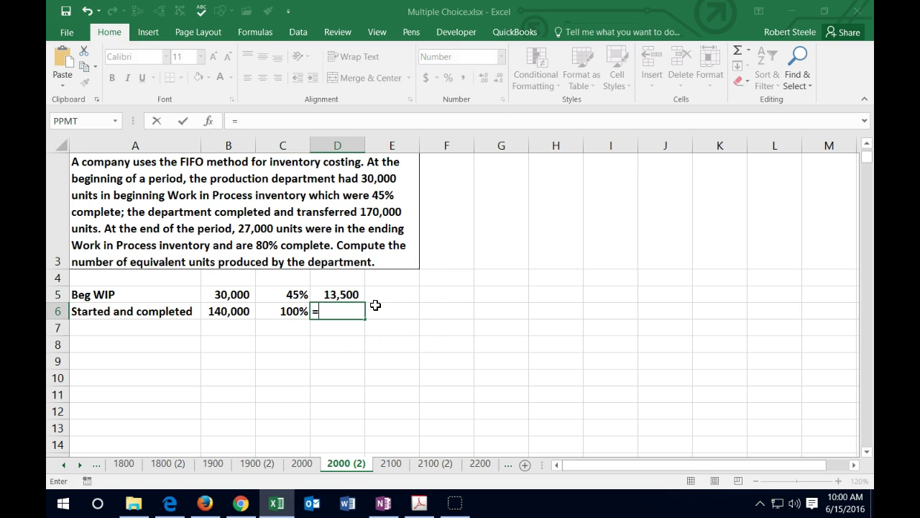
{"action": "left_click", "coordinate": [242, 308]}
{"action": "type", "text": "*"}
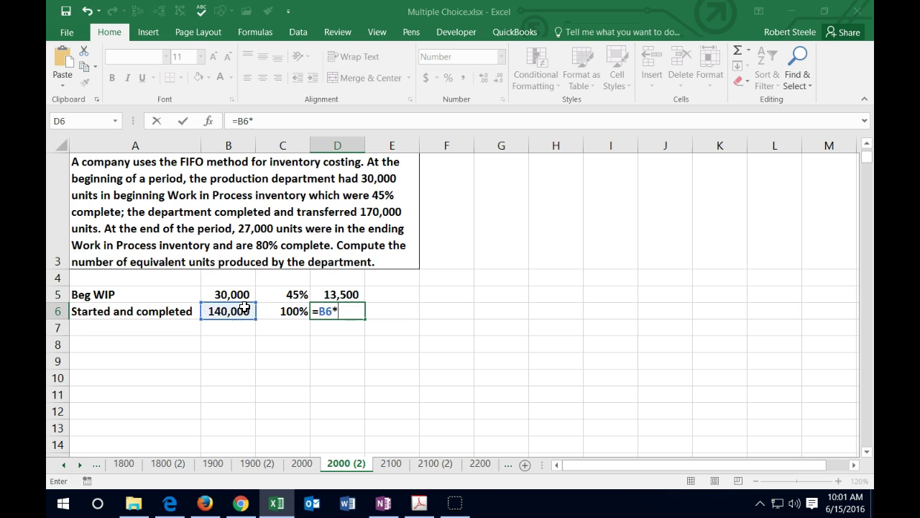
{"action": "left_click", "coordinate": [266, 310]}
{"action": "key", "text": "Return"}
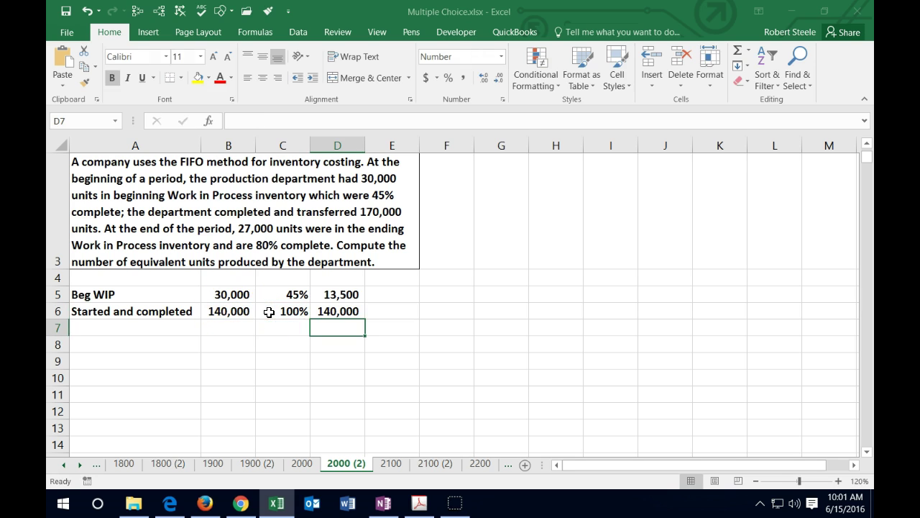
Step: Label cell A7 "End WIP" and enter 27000 units beside it in B7
{"action": "key", "text": "Left"}
{"action": "key", "text": "Left"}
{"action": "key", "text": "Left"}
{"action": "type", "text": "End WIP"}
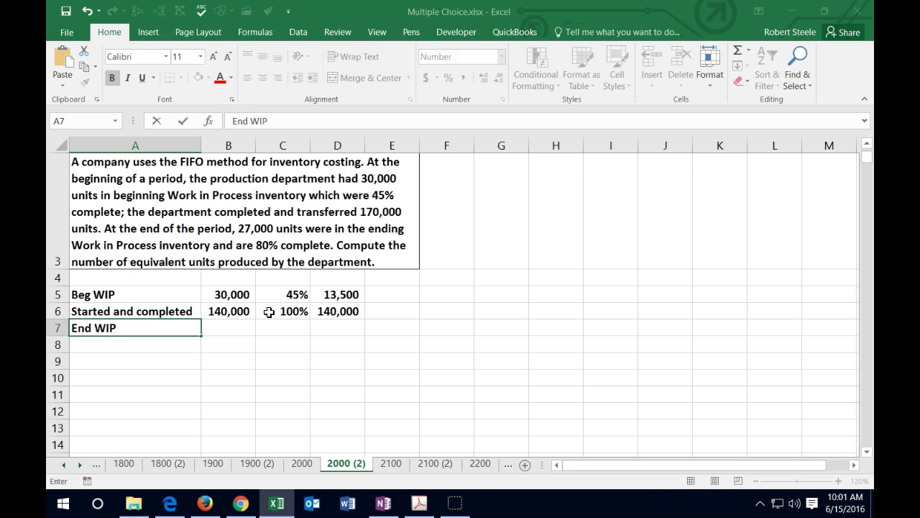
{"action": "key", "text": "Right"}
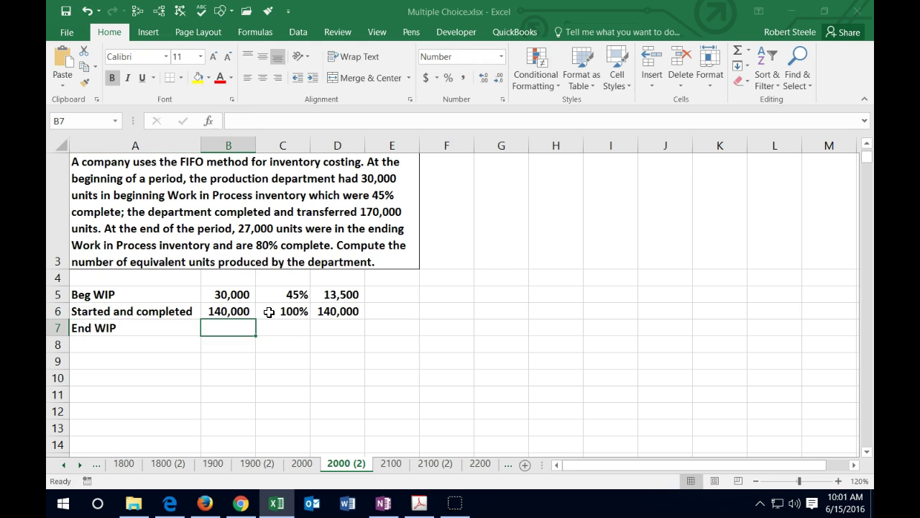
{"action": "type", "text": "27000"}
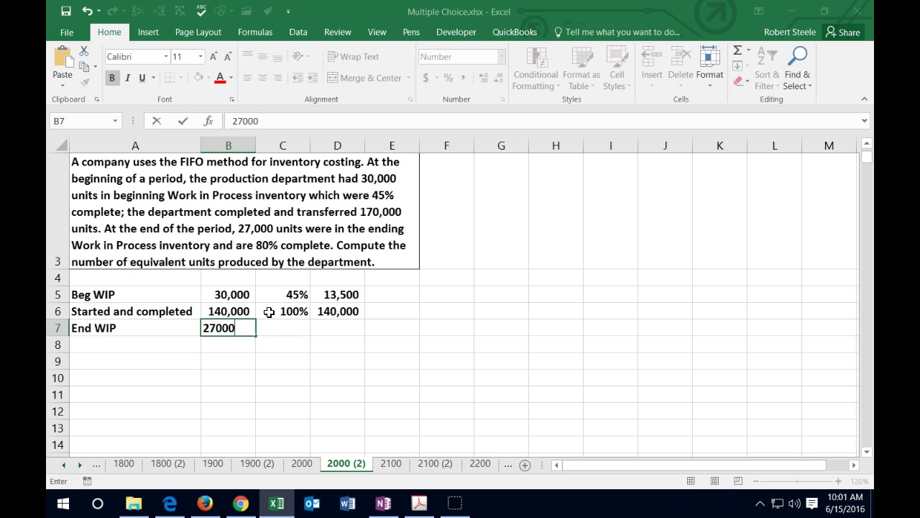
{"action": "key", "text": "Return"}
Step: Enter .8 in C7 as the ending WIP completion rate and format it as a percentage
{"action": "key", "text": "Right"}
{"action": "key", "text": "Up"}
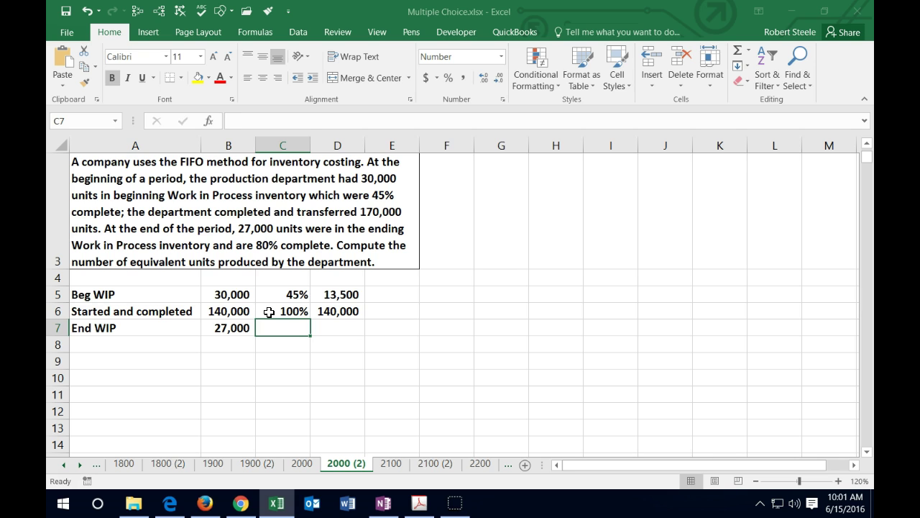
{"action": "type", "text": ".8"}
{"action": "key", "text": "Return"}
{"action": "key", "text": "Up"}
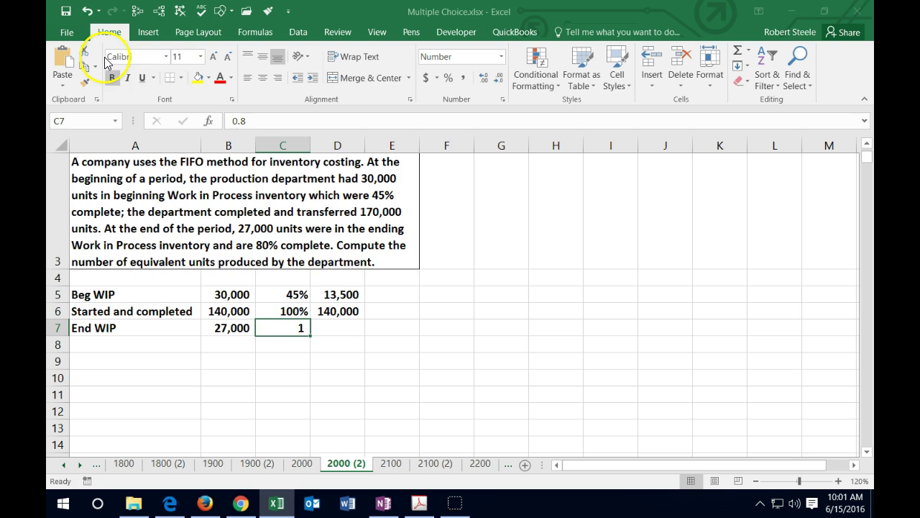
{"action": "left_click", "coordinate": [448, 77]}
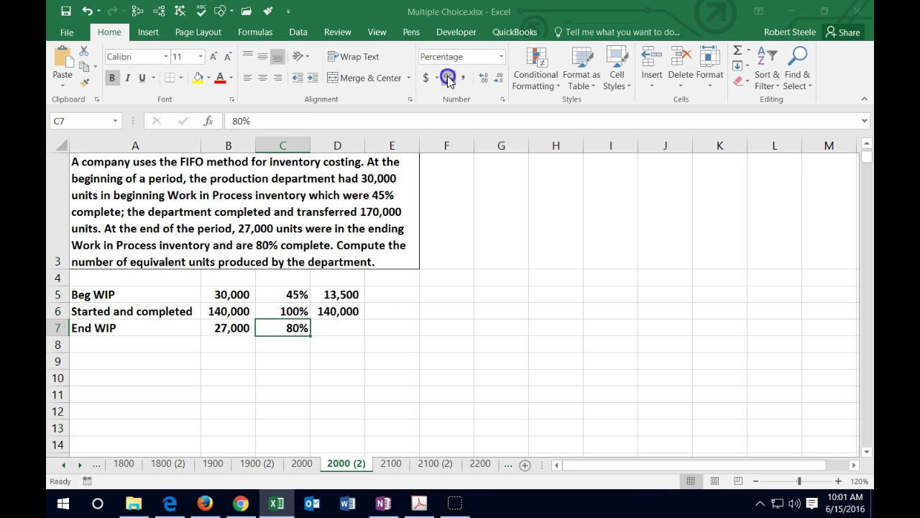
Step: Calculate the ending WIP equivalent units in D7 with the formula =B7*C7
{"action": "left_click", "coordinate": [339, 334]}
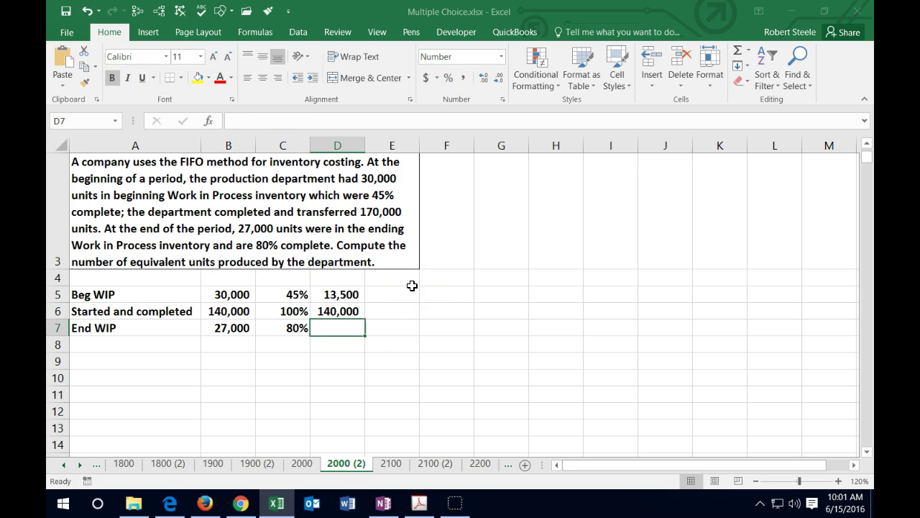
{"action": "type", "text": "="}
{"action": "left_click", "coordinate": [230, 329]}
{"action": "type", "text": "*"}
{"action": "left_click", "coordinate": [284, 326]}
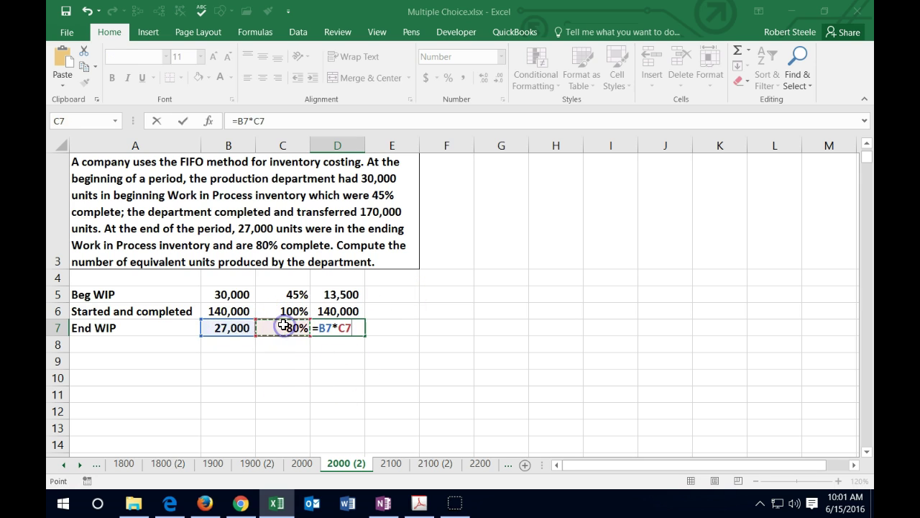
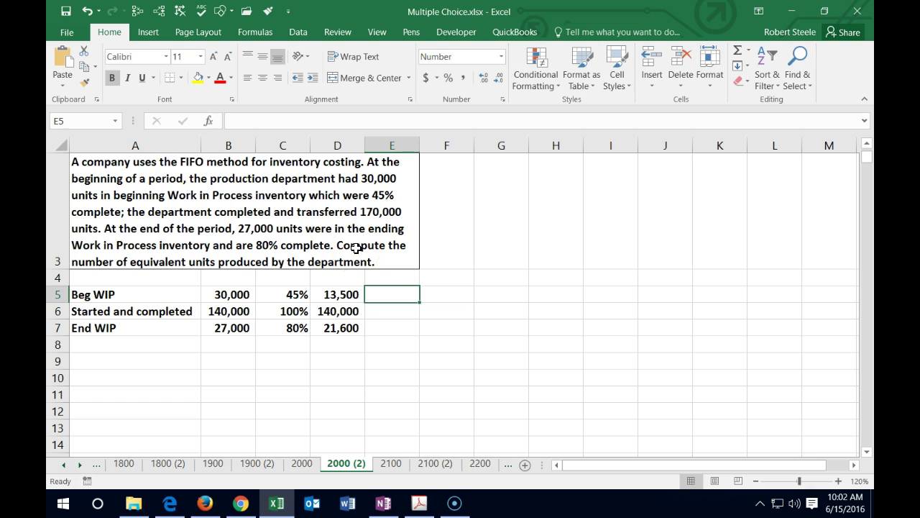
Step: Calculate the beginning WIP's remaining completion rate in E5 with the formula =1-C5 and format it as a percentage
{"action": "type", "text": "="}
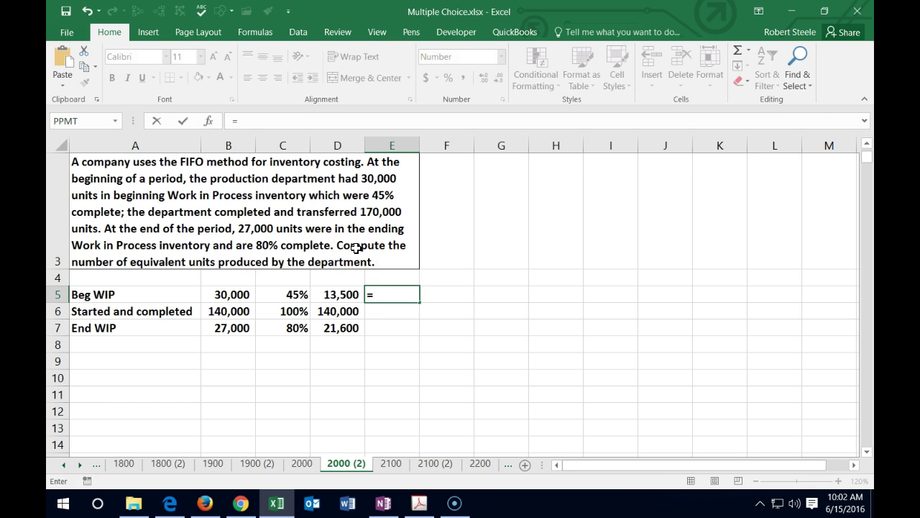
{"action": "type", "text": "1-"}
{"action": "left_click", "coordinate": [293, 291]}
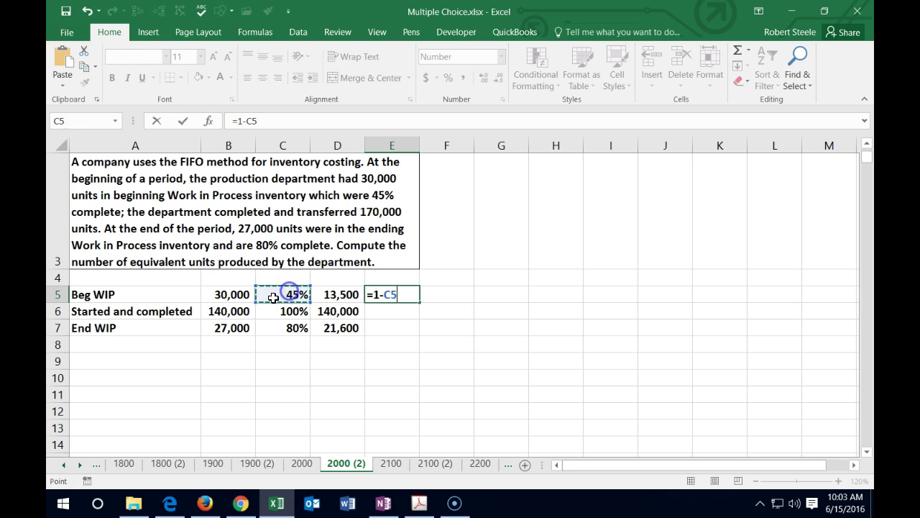
{"action": "key", "text": "Return"}
{"action": "key", "text": "Up"}
{"action": "left_click", "coordinate": [449, 81]}
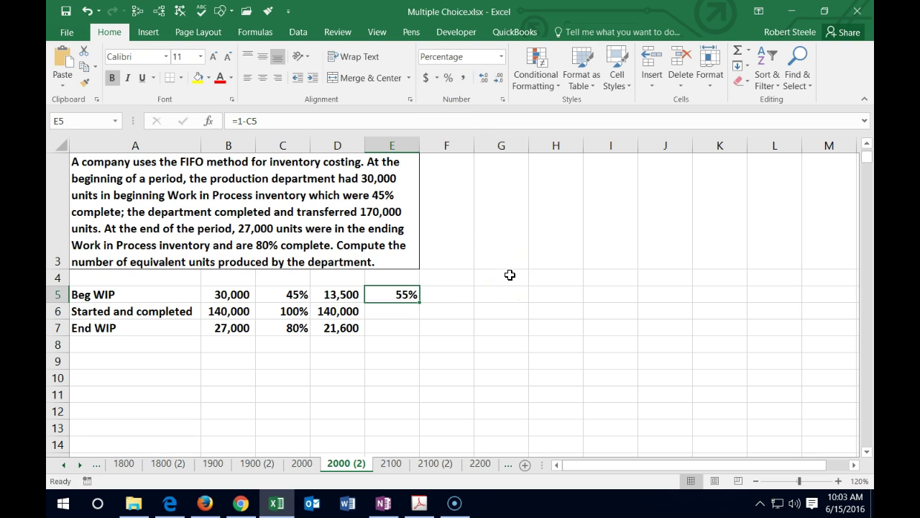
Step: Calculate the equivalent units needed to finish beginning WIP in F5 with the formula =B5*E5
{"action": "left_click", "coordinate": [461, 292]}
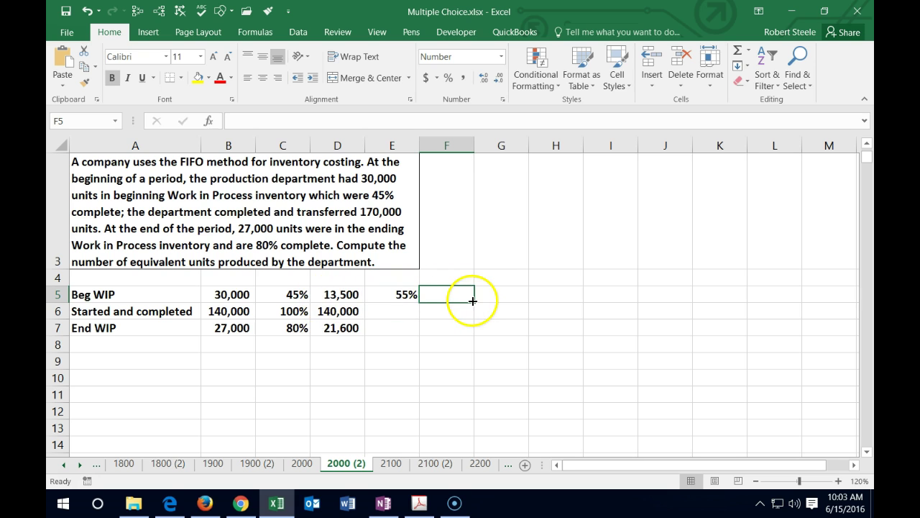
{"action": "type", "text": "="}
{"action": "left_click", "coordinate": [219, 292]}
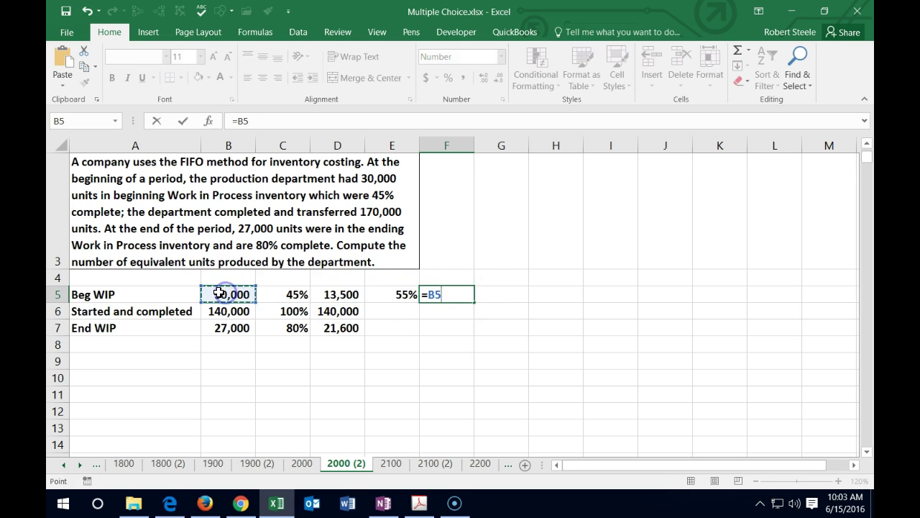
{"action": "type", "text": "*E5"}
{"action": "key", "text": "Return"}
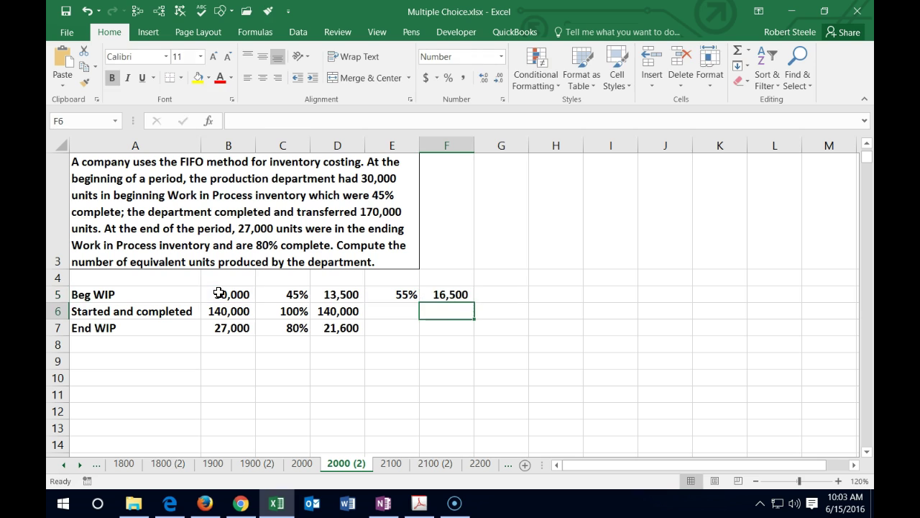
Step: Calculate the beginning WIP equivalent units a second way in G5 with the formula =B5-D5
{"action": "key", "text": "Up"}
{"action": "key", "text": "Right"}
{"action": "type", "text": "="}
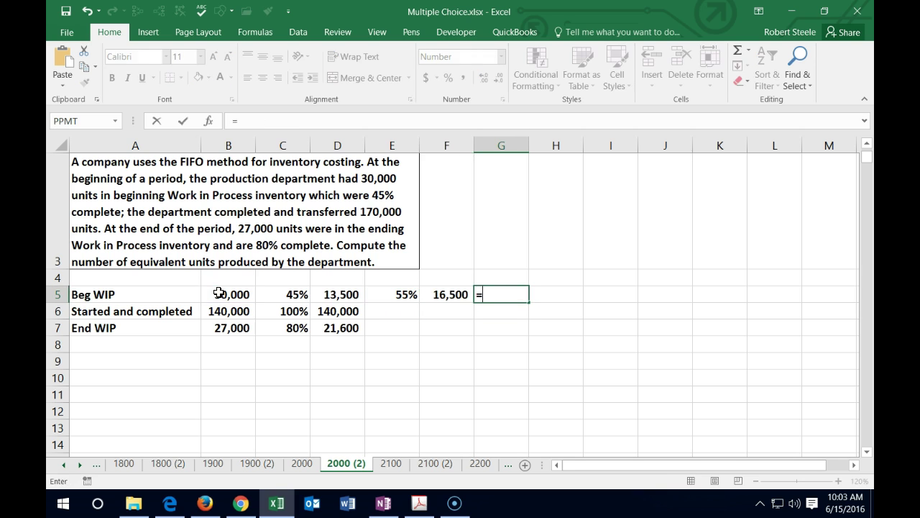
{"action": "left_click", "coordinate": [219, 294]}
{"action": "type", "text": "-"}
{"action": "left_click", "coordinate": [335, 293]}
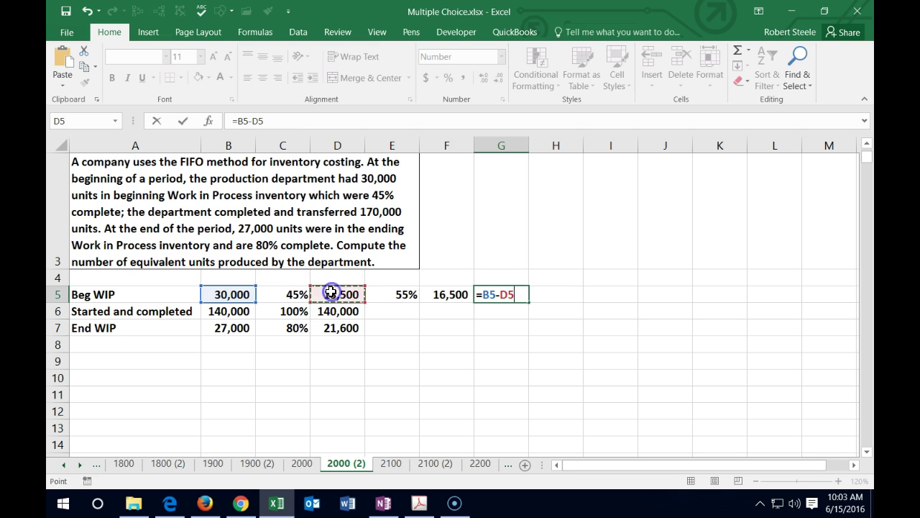
{"action": "key", "text": "ctrl+Return"}
{"action": "key", "text": "Return"}
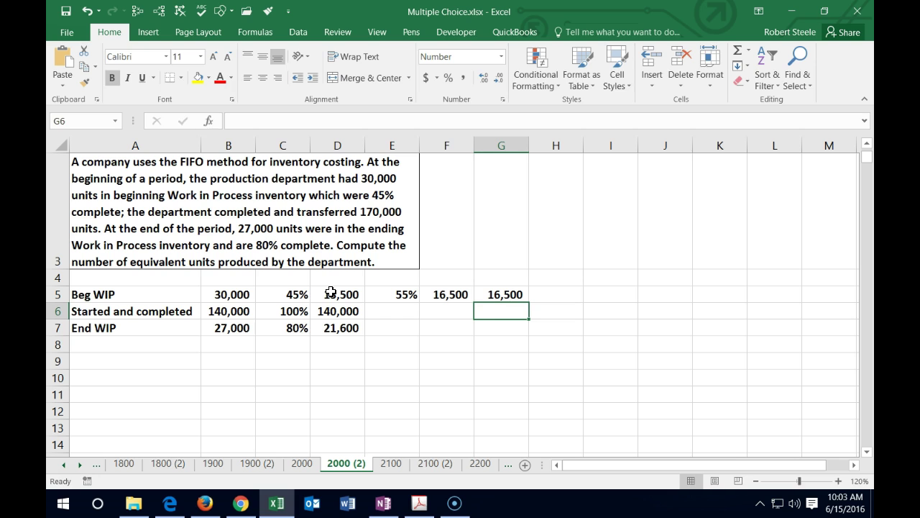
Step: Bring the started-and-completed and ending WIP equivalent units into G6 and G7 by referencing D6 and D7
{"action": "type", "text": "+"}
{"action": "key", "text": "Left"}
{"action": "key", "text": "Left"}
{"action": "key", "text": "Left"}
{"action": "key", "text": "Return"}
{"action": "type", "text": "+"}
{"action": "key", "text": "Left"}
{"action": "key", "text": "Left"}
{"action": "key", "text": "Left"}
{"action": "key", "text": "Return"}
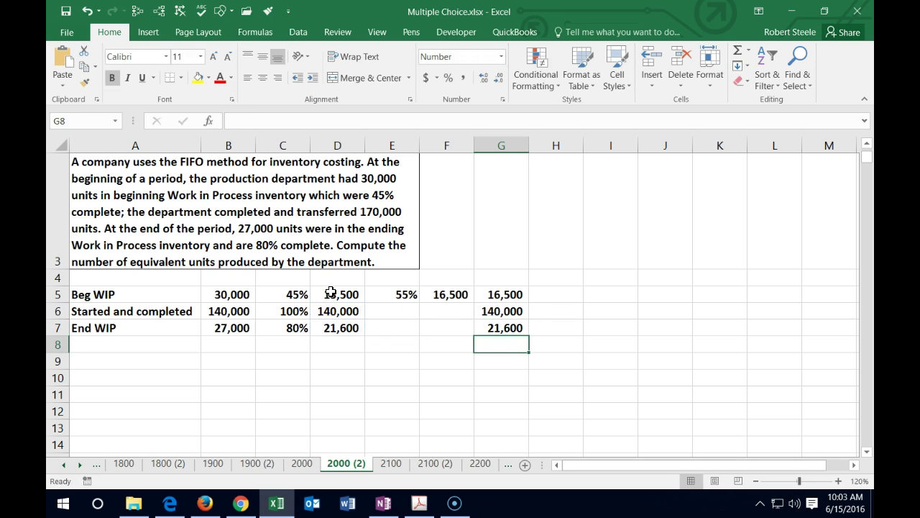
Step: Total the equivalent units in G9 by summing the range G5:G7
{"action": "key", "text": "Up"}
{"action": "key", "text": "Up"}
{"action": "key", "text": "Up"}
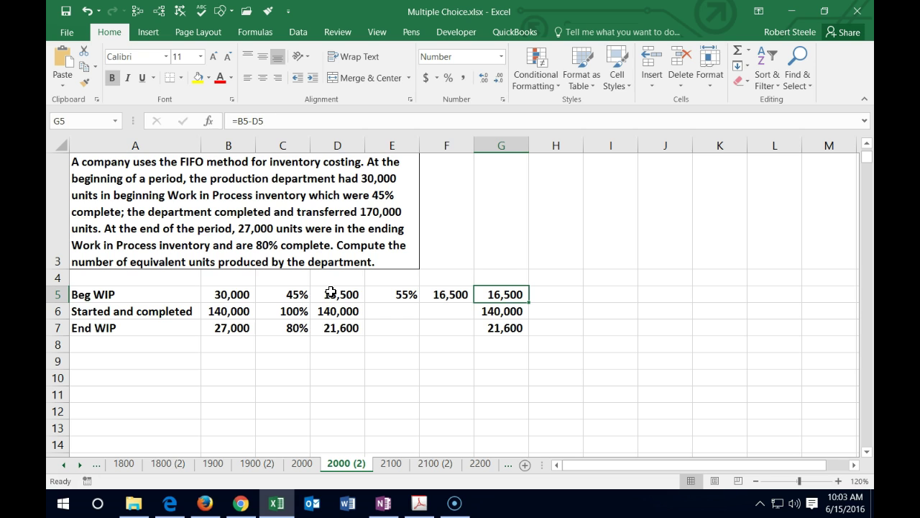
{"action": "key", "text": "Down"}
{"action": "key", "text": "Down"}
{"action": "key", "text": "Down"}
{"action": "key", "text": "Down"}
{"action": "type", "text": "=sum("}
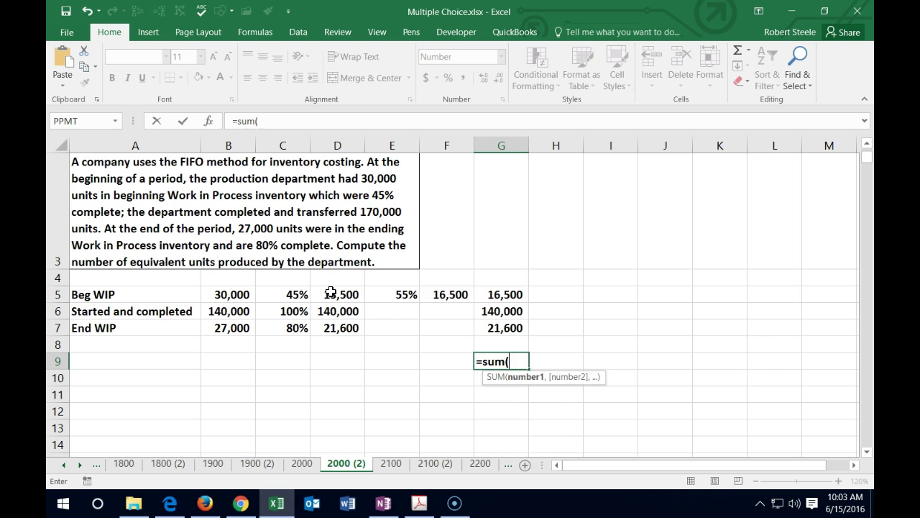
{"action": "left_click_drag", "start_coordinate": [503, 288], "coordinate": [504, 327]}
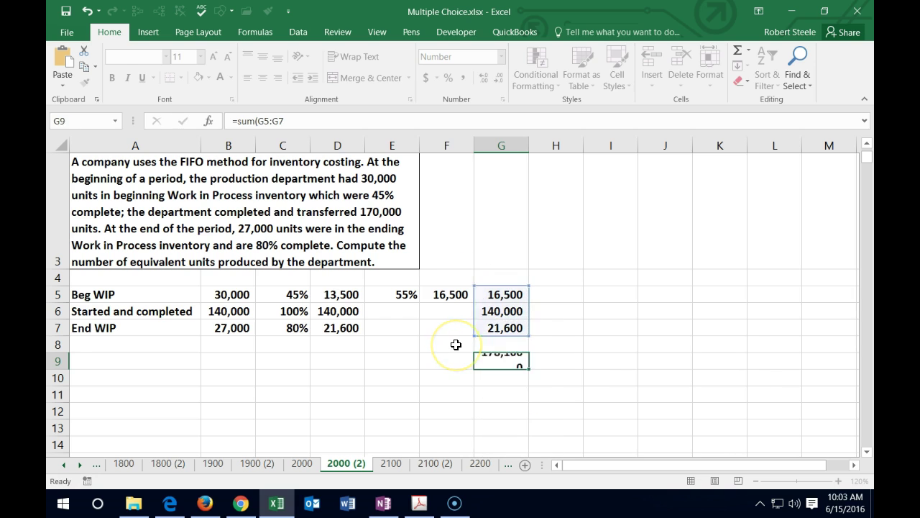
{"action": "key", "text": "Return"}
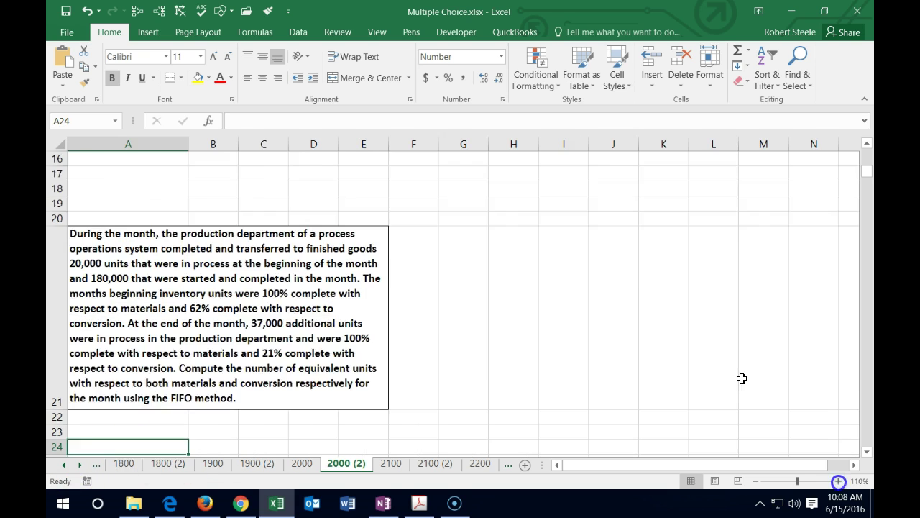
Step: Below the second problem, enter the column headings "Materail" in D22 and "Conversion" in E22
{"action": "scroll", "coordinate": [161, 368], "scroll_direction": "down", "scroll_amount": 2}
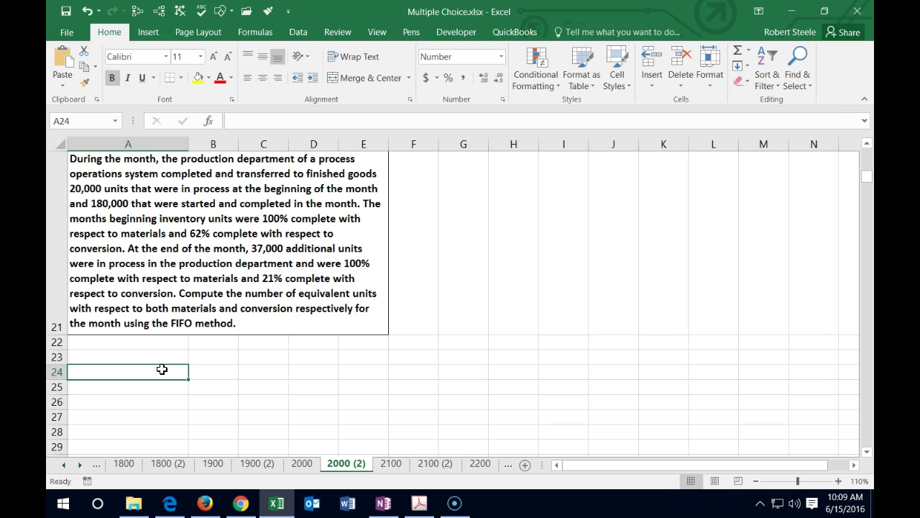
{"action": "left_click", "coordinate": [307, 342]}
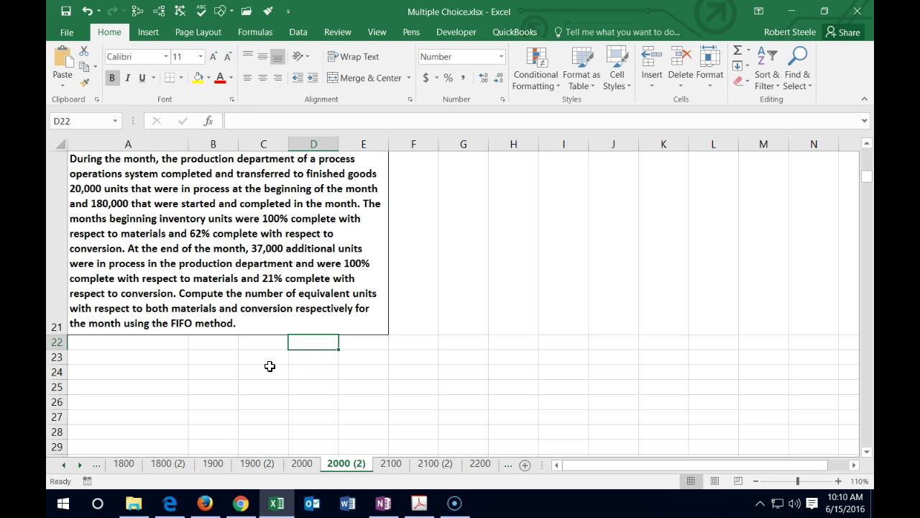
{"action": "type", "text": "Materail"}
{"action": "key", "text": "Tab"}
{"action": "type", "text": "Converson"}
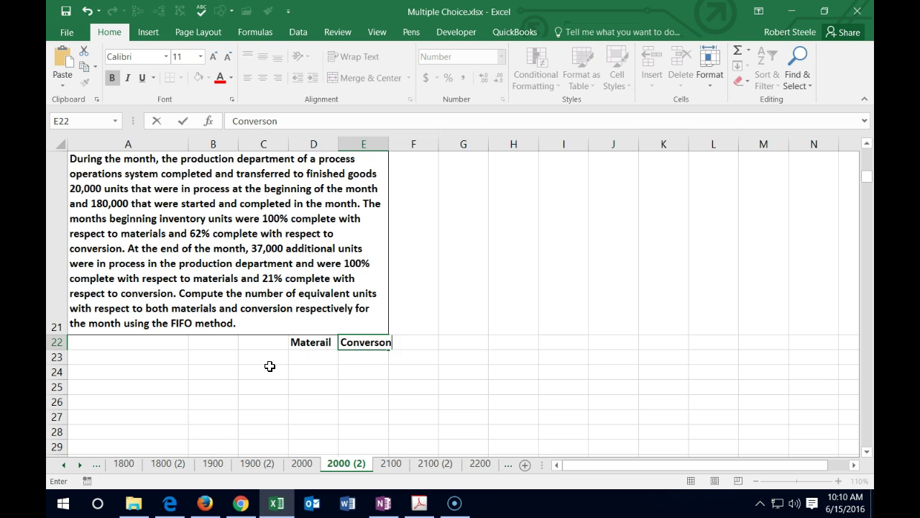
{"action": "key", "text": "BackSpace"}
{"action": "key", "text": "BackSpace"}
{"action": "type", "text": "ion"}
{"action": "key", "text": "Return"}
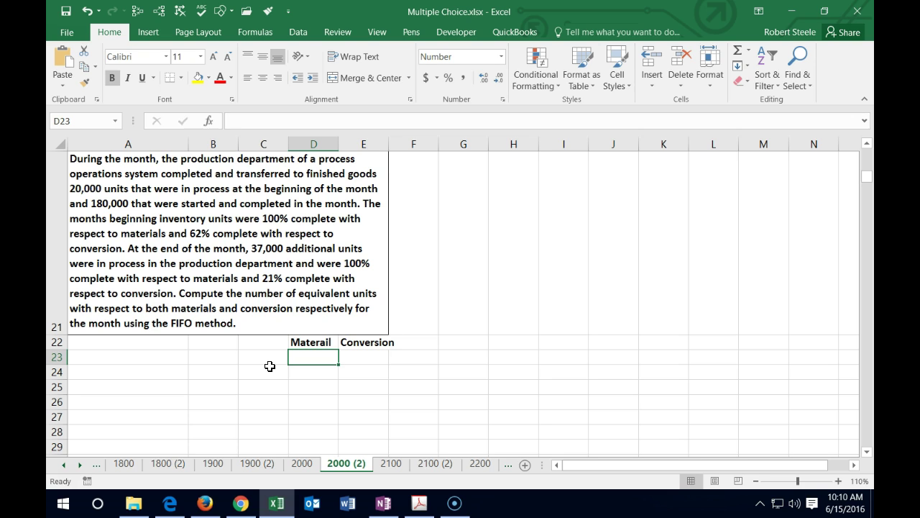
Step: Label cell A23 "Beg to be completed" for the beginning inventory row
{"action": "left_click", "coordinate": [348, 356]}
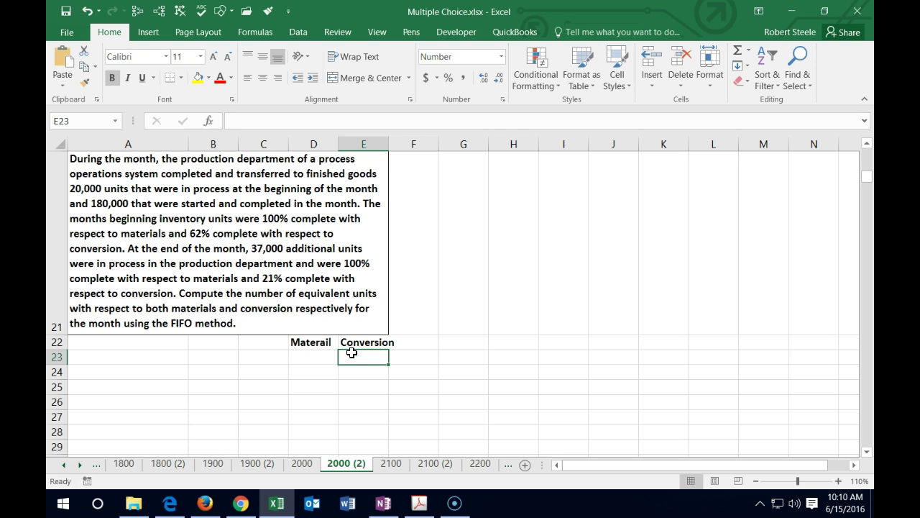
{"action": "left_click", "coordinate": [166, 354]}
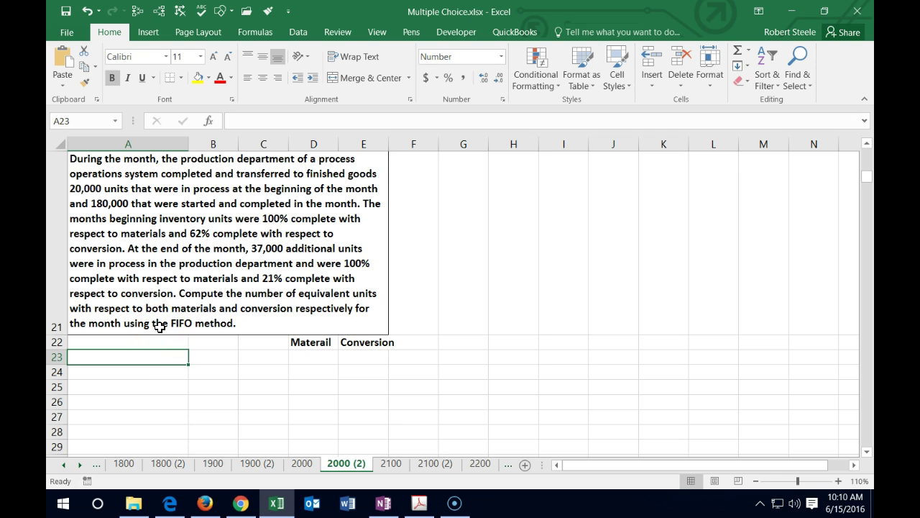
{"action": "type", "text": "Be"}
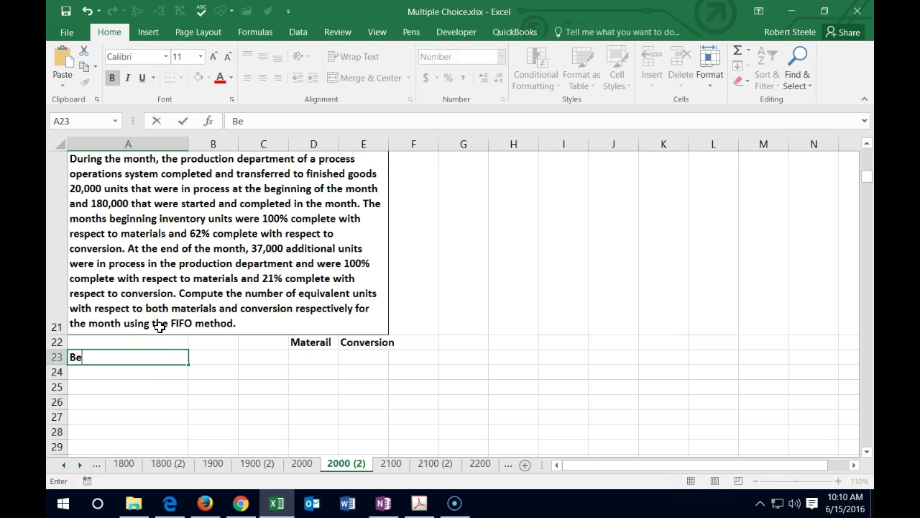
{"action": "type", "text": "g to be completed"}
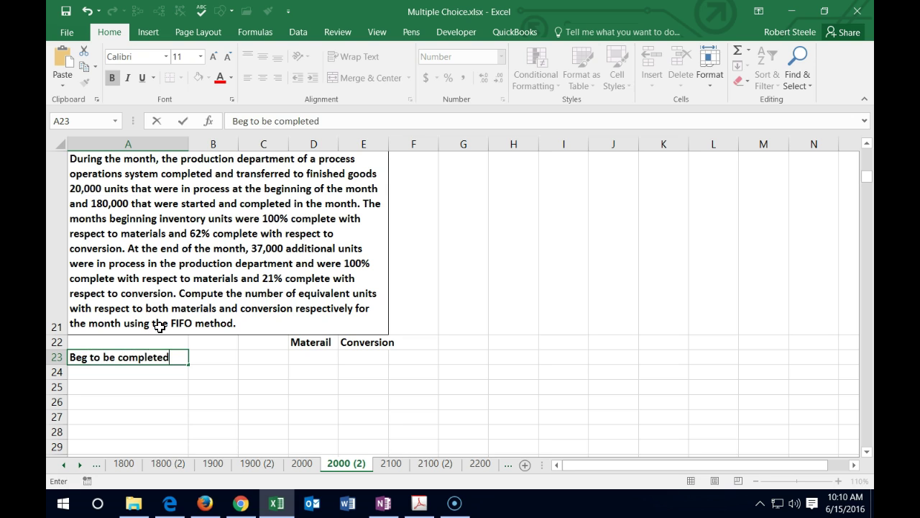
{"action": "key", "text": "Return"}
{"action": "key", "text": "Up"}
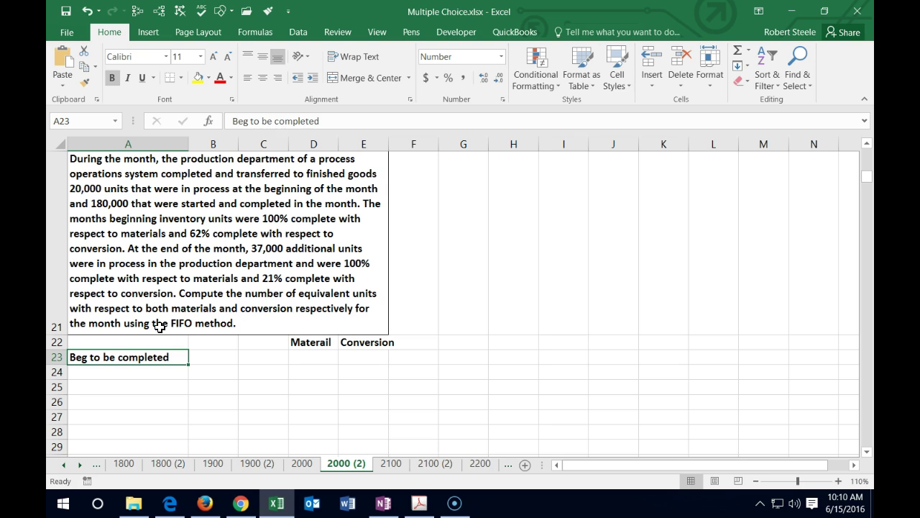
{"action": "key", "text": "Right"}
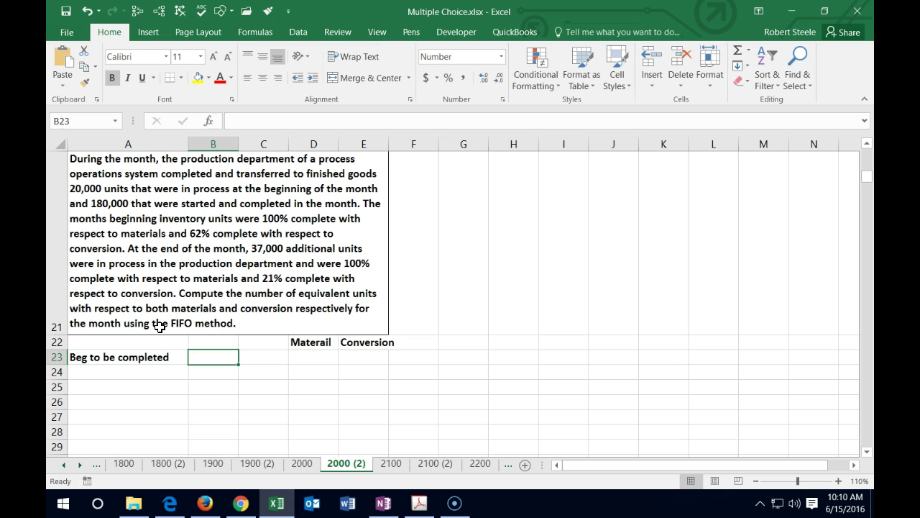
{"action": "type", "text": "201"}
{"action": "key", "text": "BackSpace"}
{"action": "type", "text": "0000"}
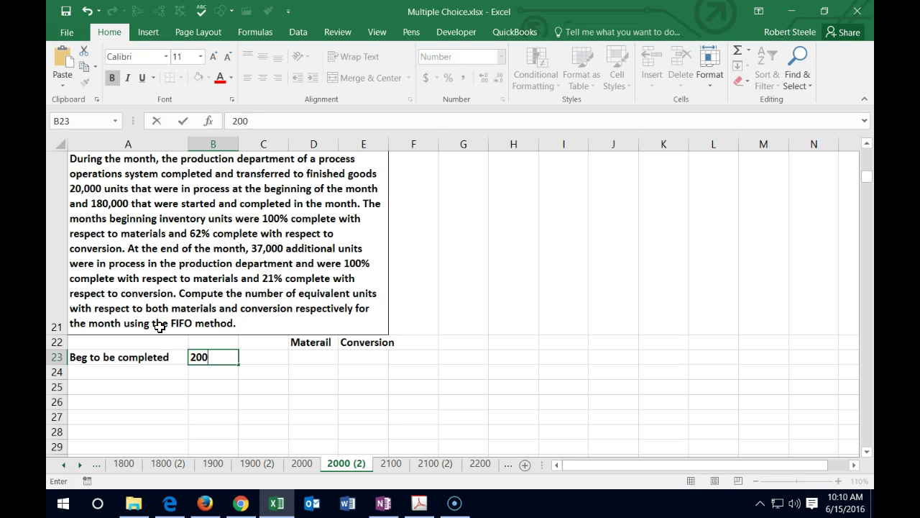
{"action": "key", "text": "Return"}
{"action": "key", "text": "Up"}
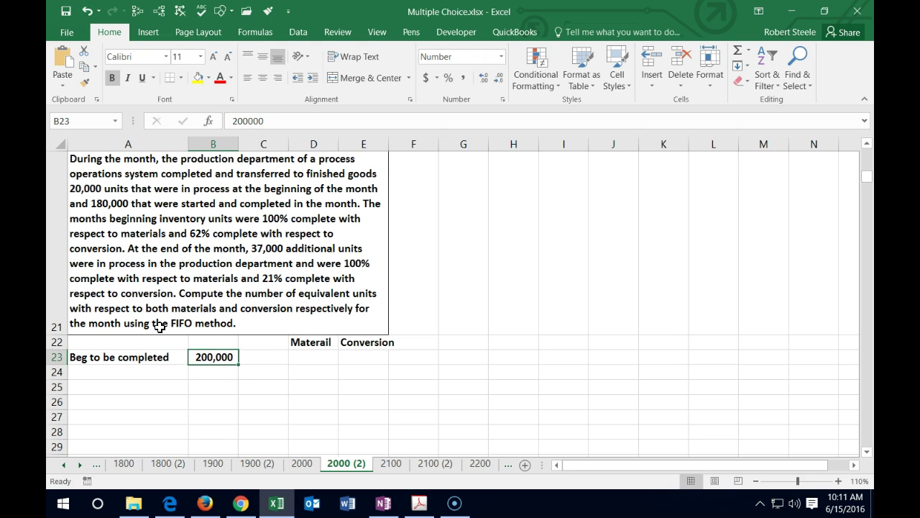
Step: Enter 20000 beginning inventory units in B23 and 0 equivalent units for materials in D23
{"action": "type", "text": "20000"}
{"action": "key", "text": "Return"}
{"action": "key", "text": "Up"}
{"action": "key", "text": "Right"}
{"action": "key", "text": "Right"}
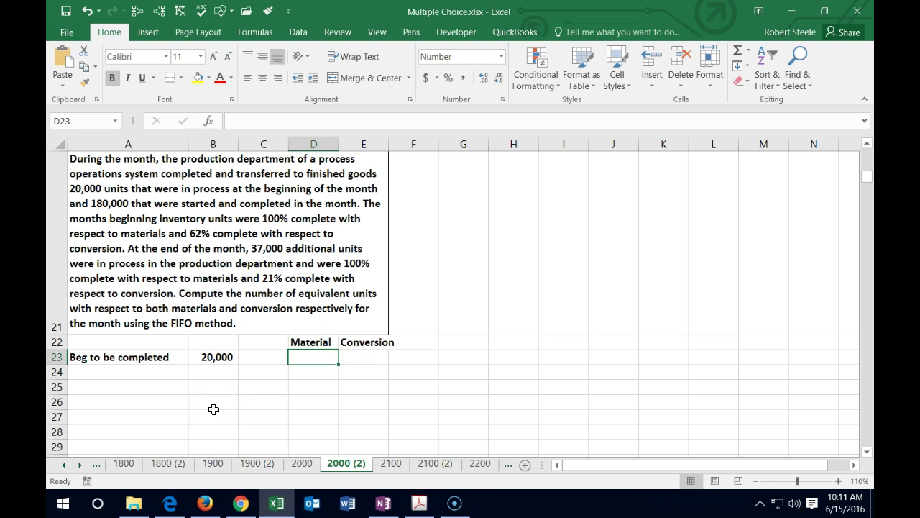
{"action": "type", "text": "0"}
{"action": "key", "text": "Return"}
{"action": "key", "text": "Up"}
Step: Calculate the remaining conversion rate in C23 with the formula =1-.62 and format it as a percentage
{"action": "left_click", "coordinate": [214, 357]}
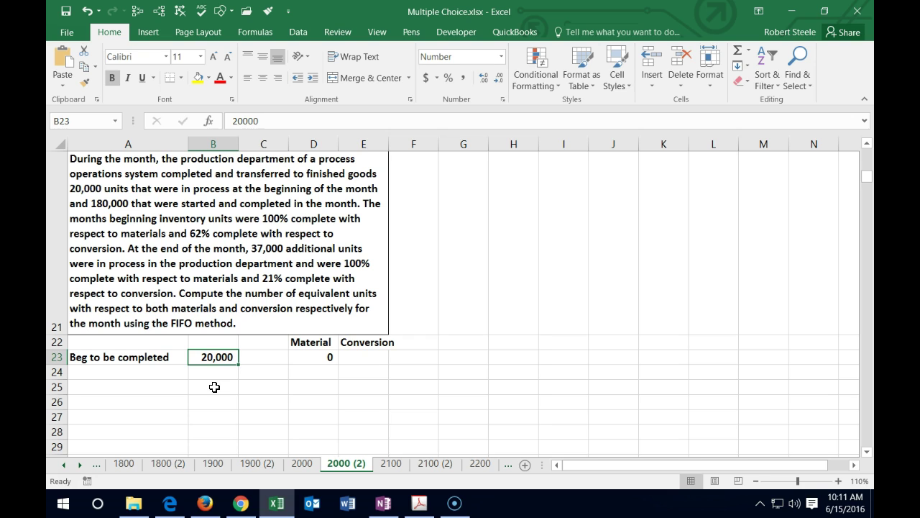
{"action": "key", "text": "Right"}
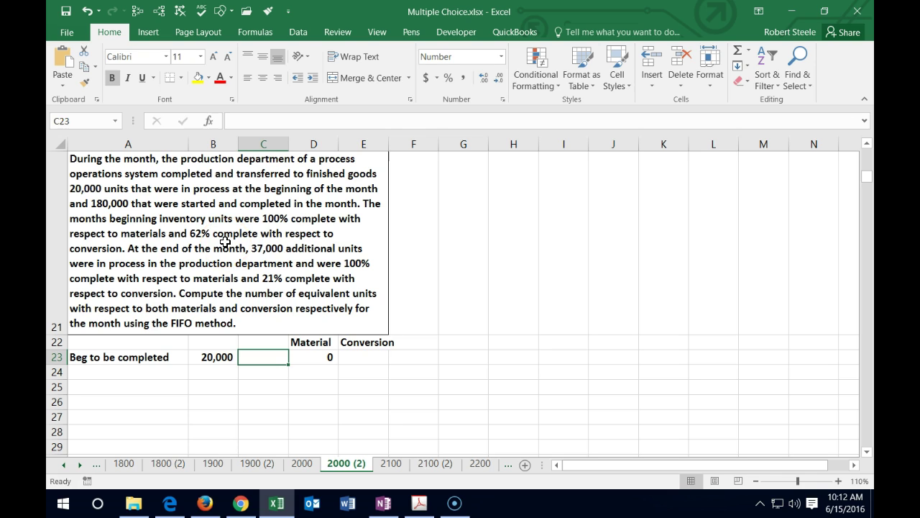
{"action": "type", "text": "="}
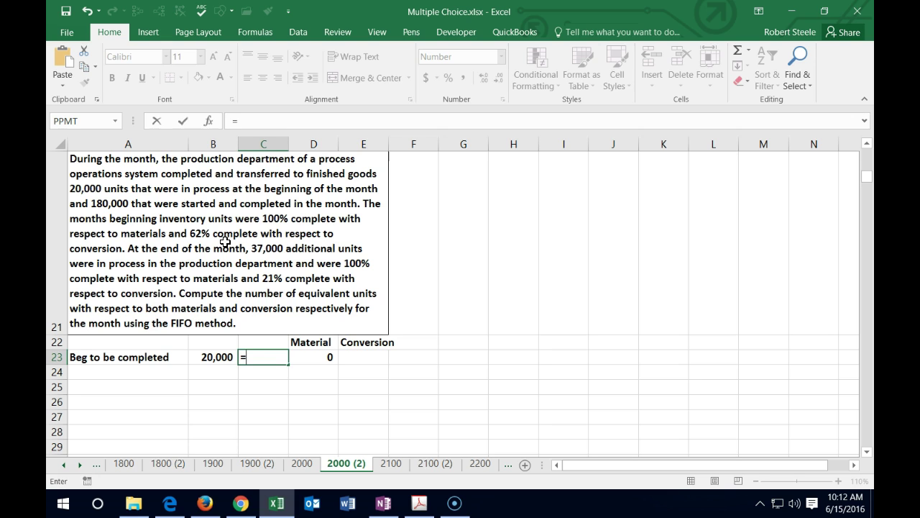
{"action": "type", "text": "1-.62"}
{"action": "key", "text": "Return"}
{"action": "key", "text": "Up"}
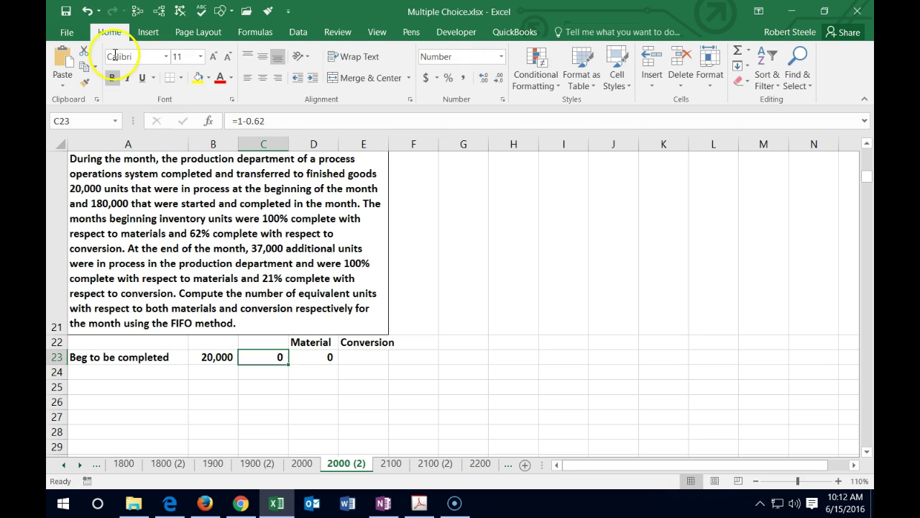
{"action": "left_click", "coordinate": [483, 77]}
{"action": "left_click", "coordinate": [483, 77]}
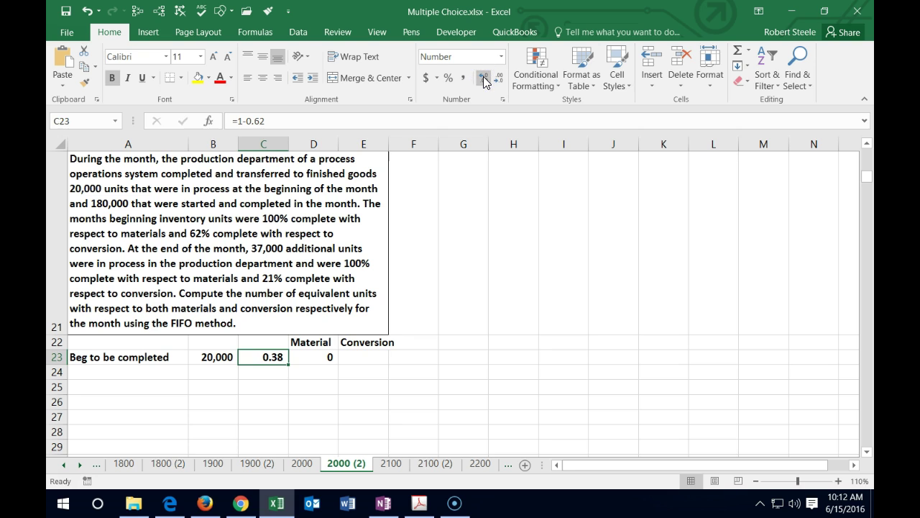
{"action": "left_click", "coordinate": [448, 78]}
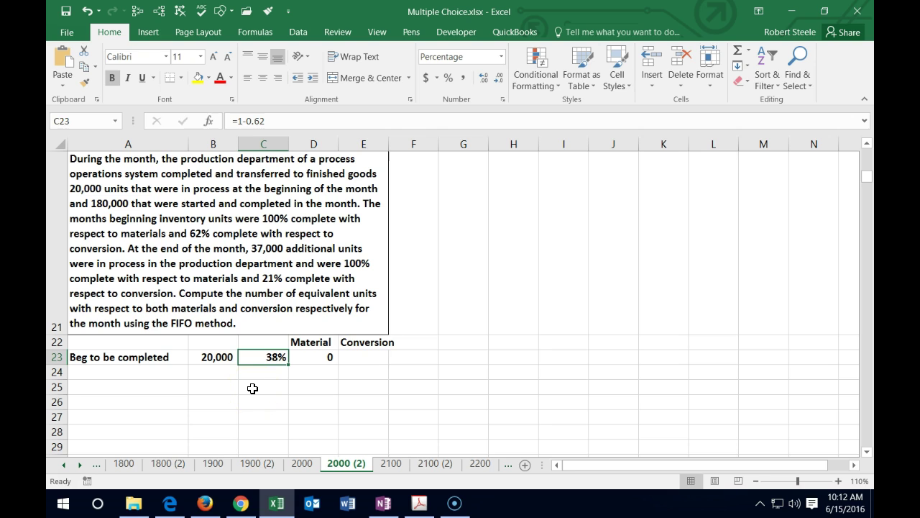
Step: Calculate the beginning inventory's conversion equivalent units in E23 with the formula =B23*C23
{"action": "left_click", "coordinate": [375, 360]}
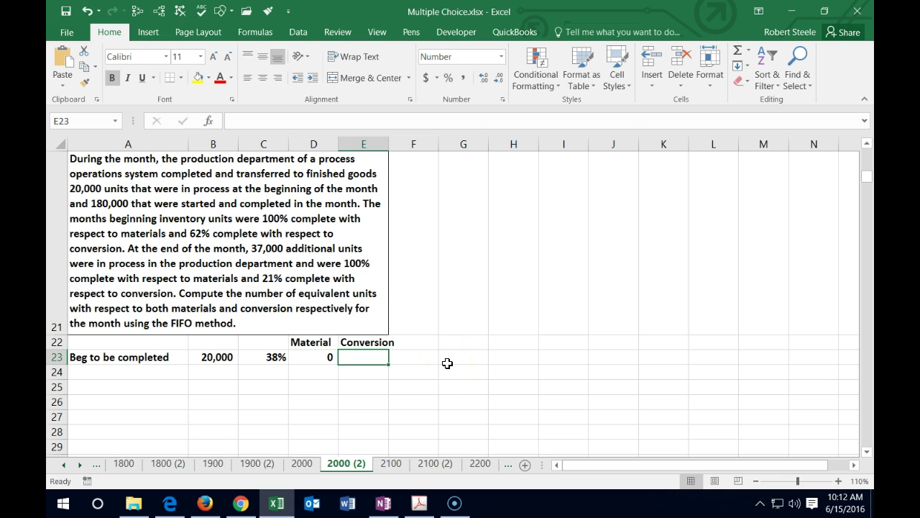
{"action": "type", "text": "="}
{"action": "left_click", "coordinate": [203, 358]}
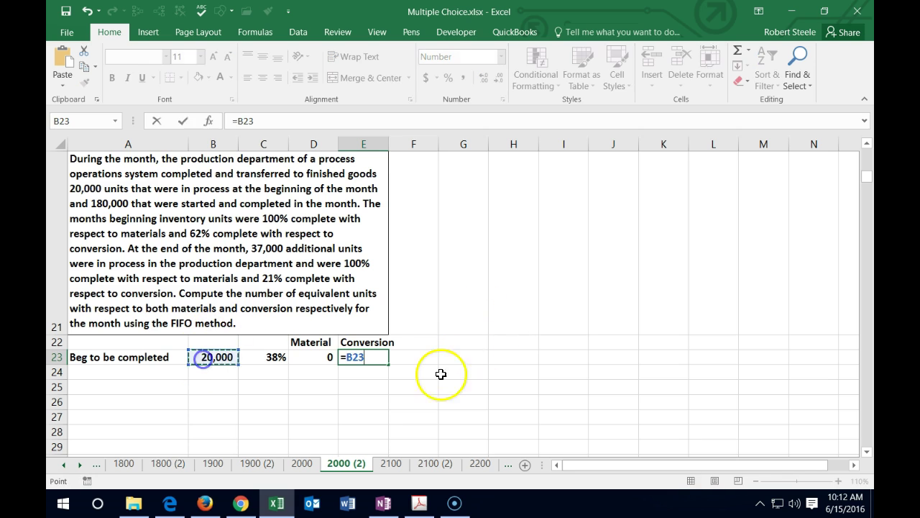
{"action": "type", "text": "*"}
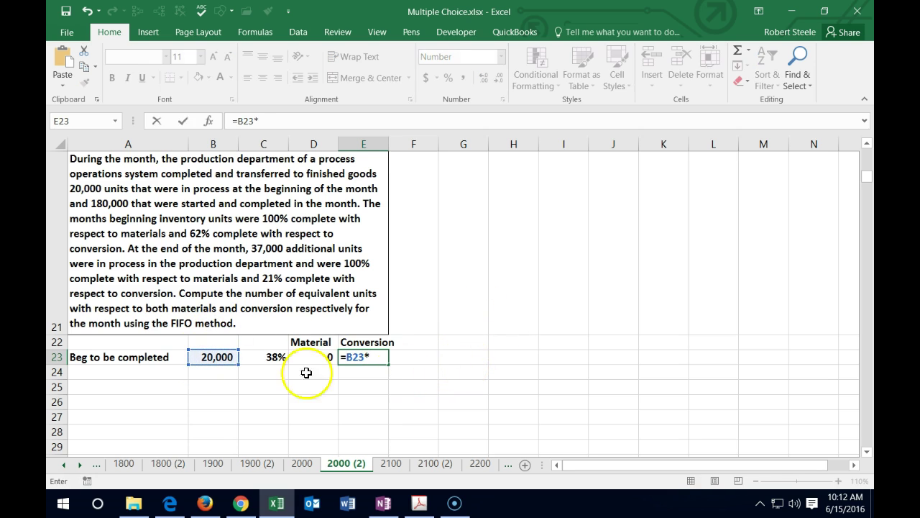
{"action": "left_click", "coordinate": [268, 357]}
{"action": "key", "text": "Return"}
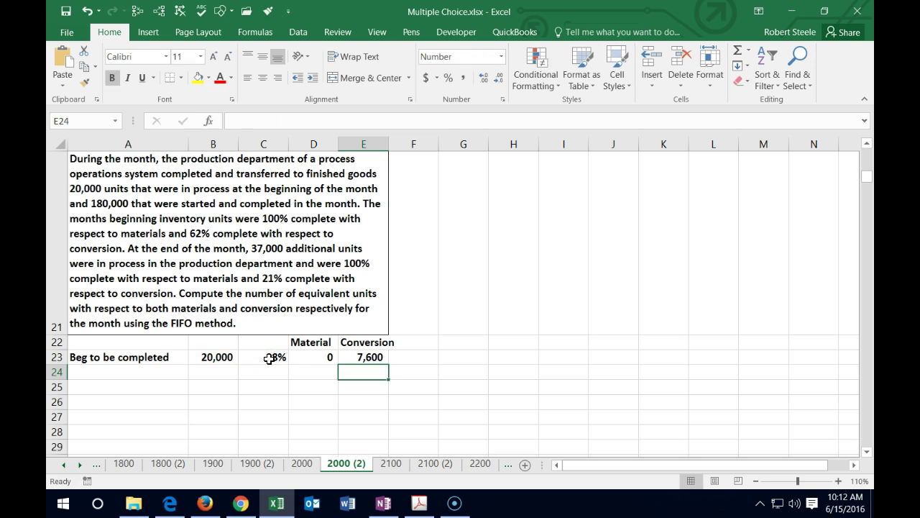
Step: Label cell A24 "Start and complete" for the units started and completed during the month
{"action": "key", "text": "Left"}
{"action": "key", "text": "Left"}
{"action": "key", "text": "Left"}
{"action": "key", "text": "Left"}
{"action": "type", "text": "Start and "}
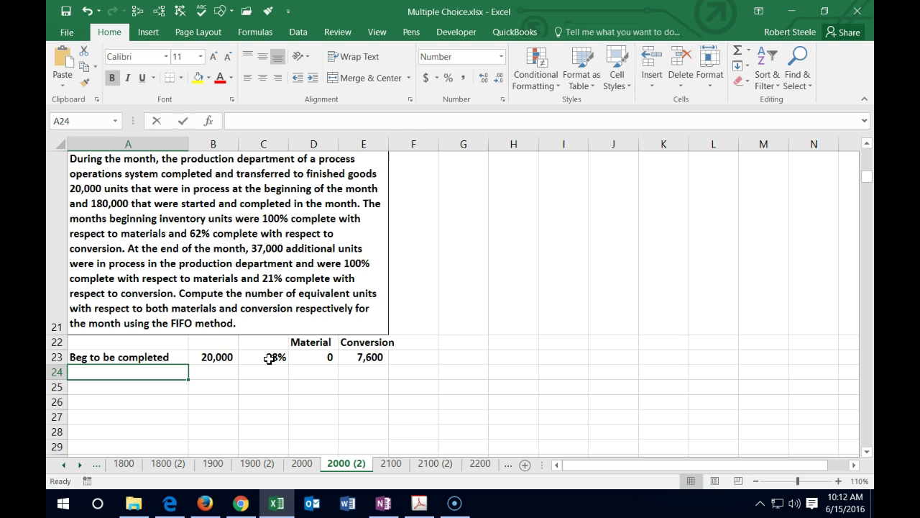
{"action": "type", "text": "complete"}
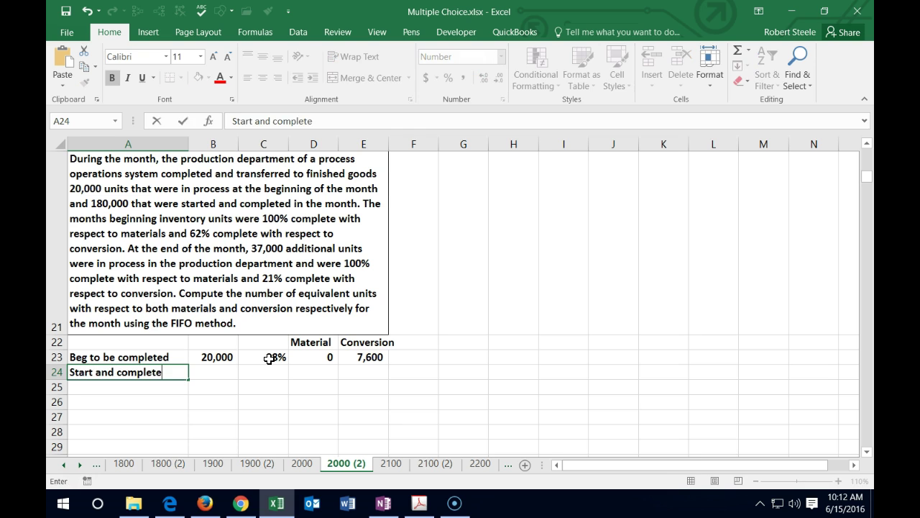
{"action": "key", "text": "Return"}
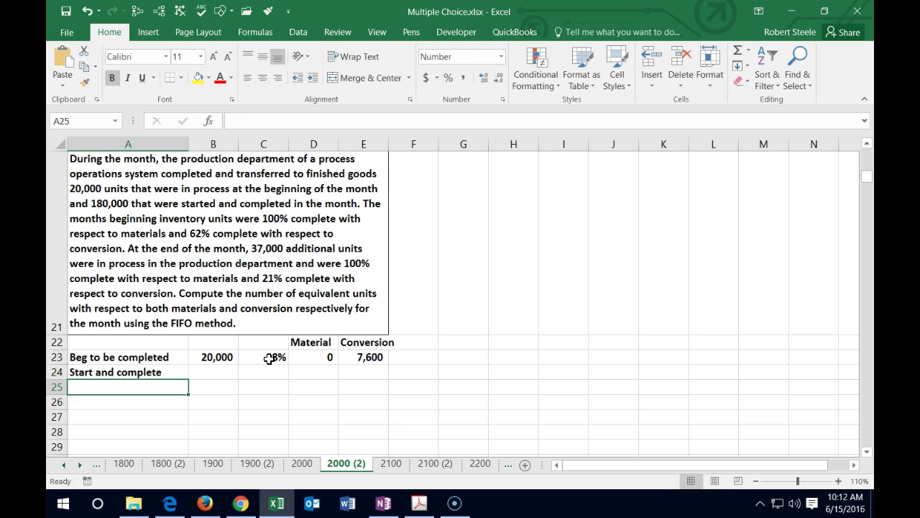
Step: Enter 180000 in B24 as the number of units started and completed
{"action": "key", "text": "Up"}
{"action": "key", "text": "Right"}
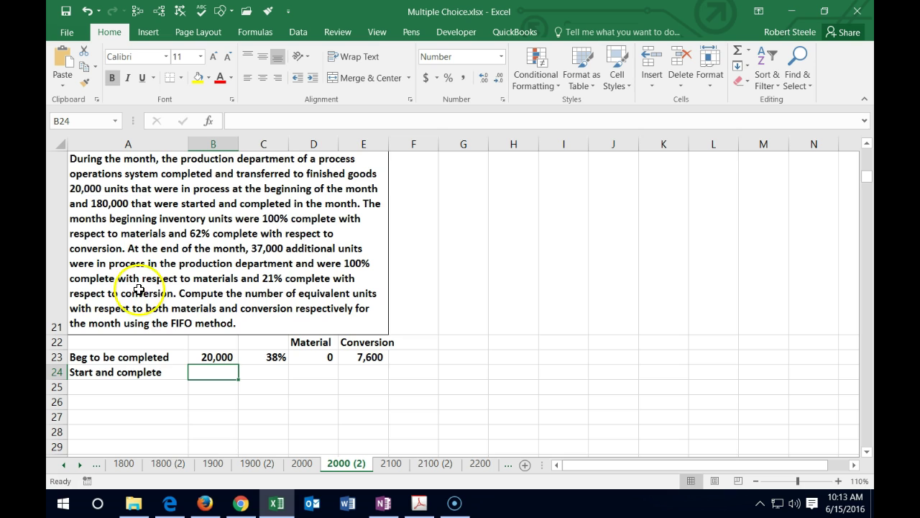
{"action": "key", "text": "F2"}
{"action": "type", "text": "180000"}
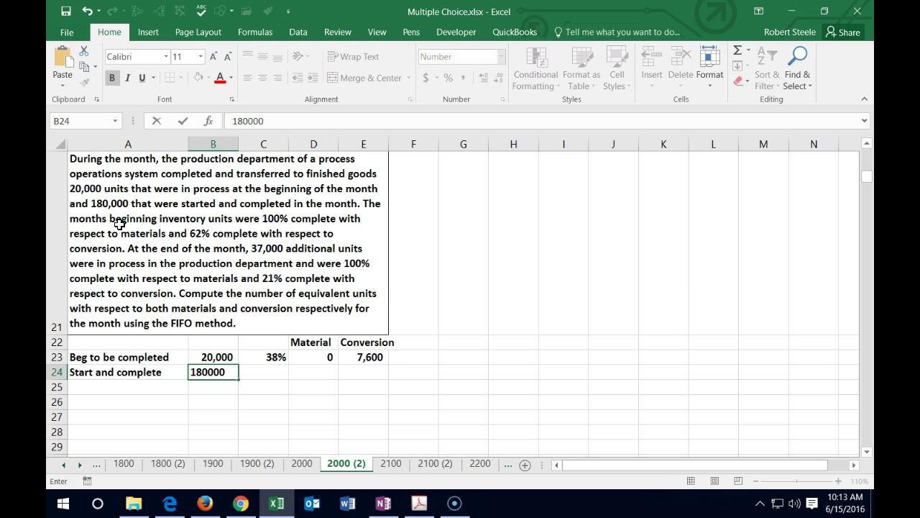
{"action": "key", "text": "Tab"}
{"action": "key", "text": "Tab"}
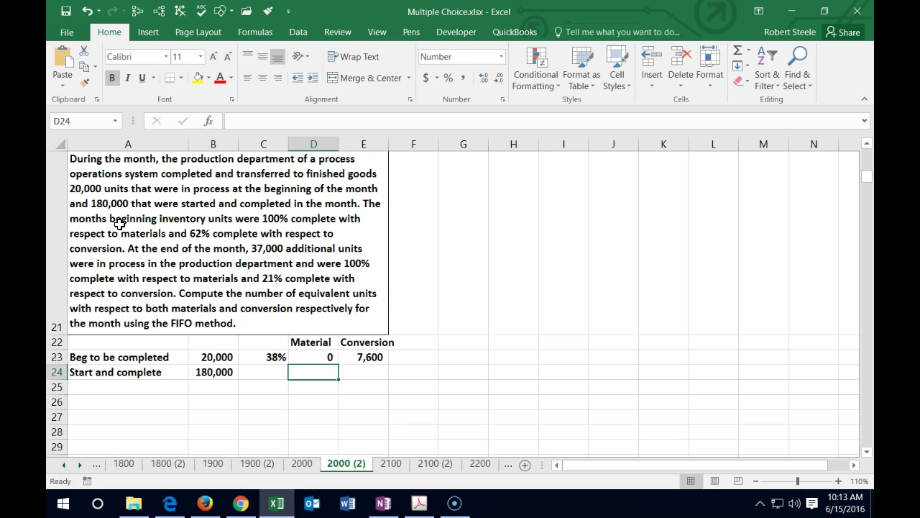
Step: Fill the material and conversion equivalent units in D24 and E24 with references to B24
{"action": "type", "text": "="}
{"action": "key", "text": "Left"}
{"action": "key", "text": "Left"}
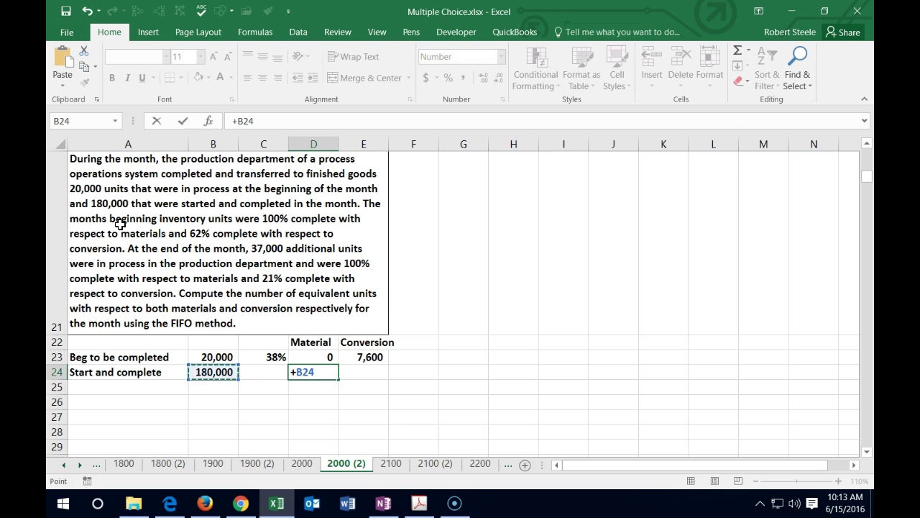
{"action": "key", "text": "Tab"}
{"action": "type", "text": "="}
{"action": "key", "text": "Left"}
{"action": "key", "text": "Left"}
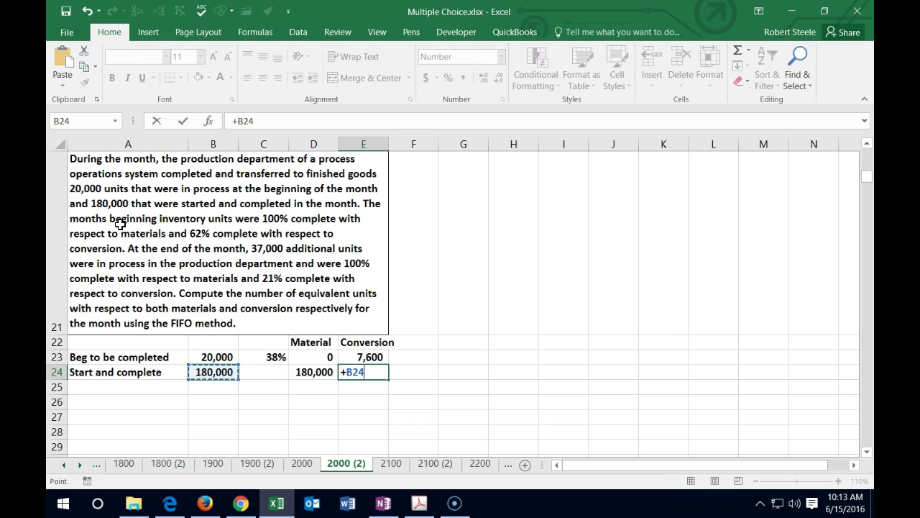
{"action": "key", "text": "Return"}
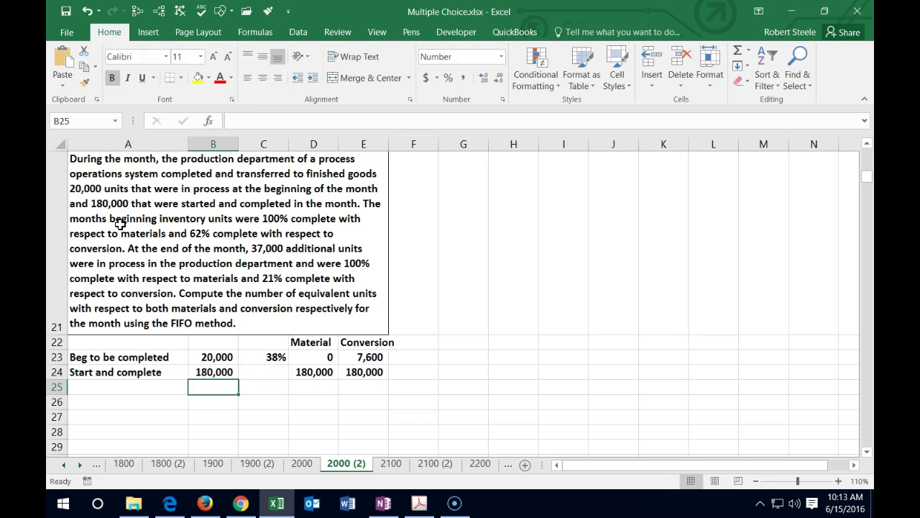
Step: Label cell A25 "End inv" and enter 37000 ending inventory units in B25
{"action": "key", "text": "Left"}
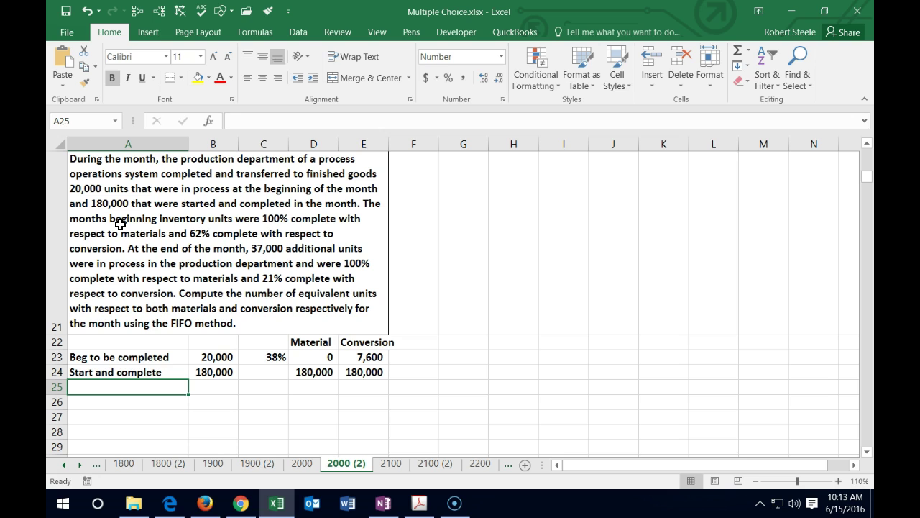
{"action": "type", "text": "End inve"}
{"action": "key", "text": "BackSpace"}
{"action": "key", "text": "BackSpace"}
{"action": "key", "text": "BackSpace"}
{"action": "type", "text": "nv"}
{"action": "key", "text": "Tab"}
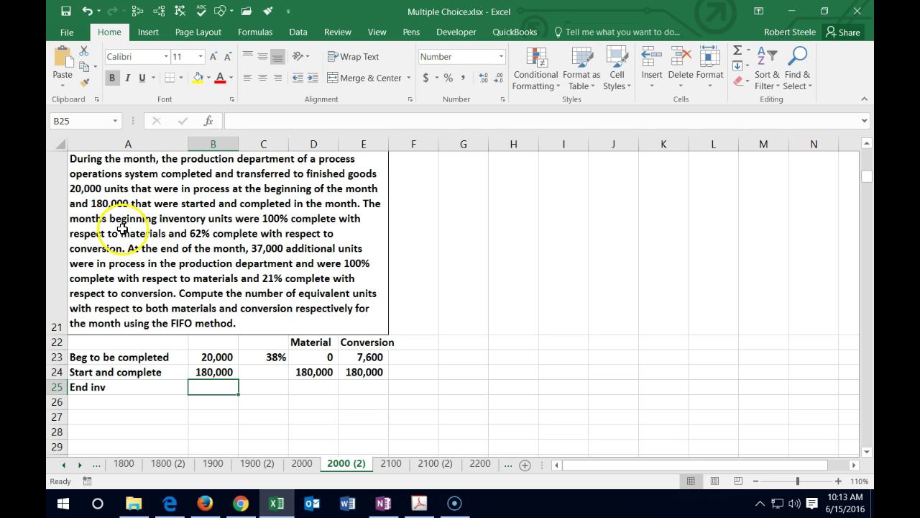
{"action": "type", "text": "37000"}
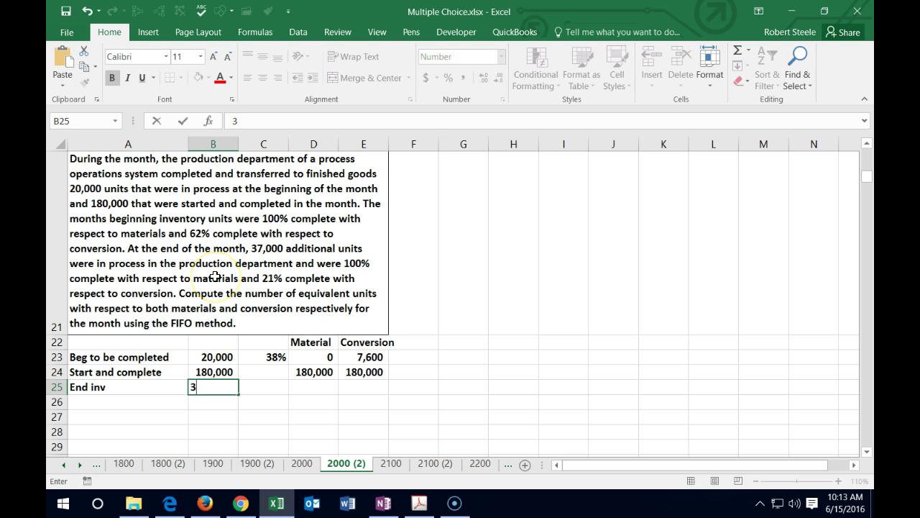
{"action": "key", "text": "Return"}
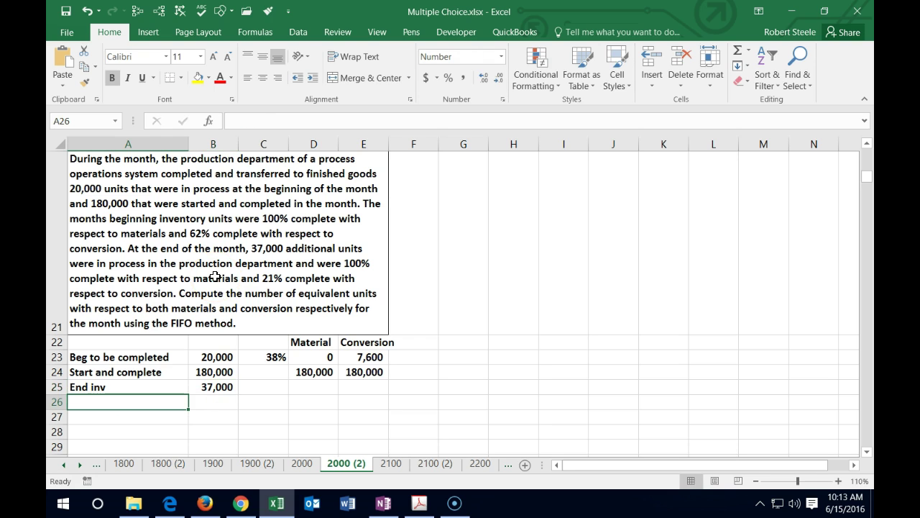
Step: Set the ending inventory's material equivalent units in D25 with the formula =B25
{"action": "key", "text": "Right"}
{"action": "key", "text": "Right"}
{"action": "key", "text": "Right"}
{"action": "key", "text": "Up"}
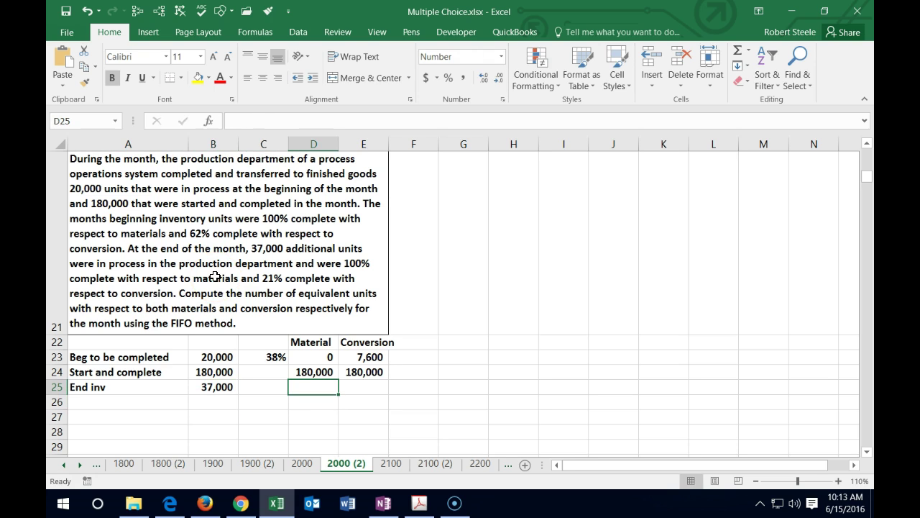
{"action": "key", "text": "Up"}
{"action": "key", "text": "Up"}
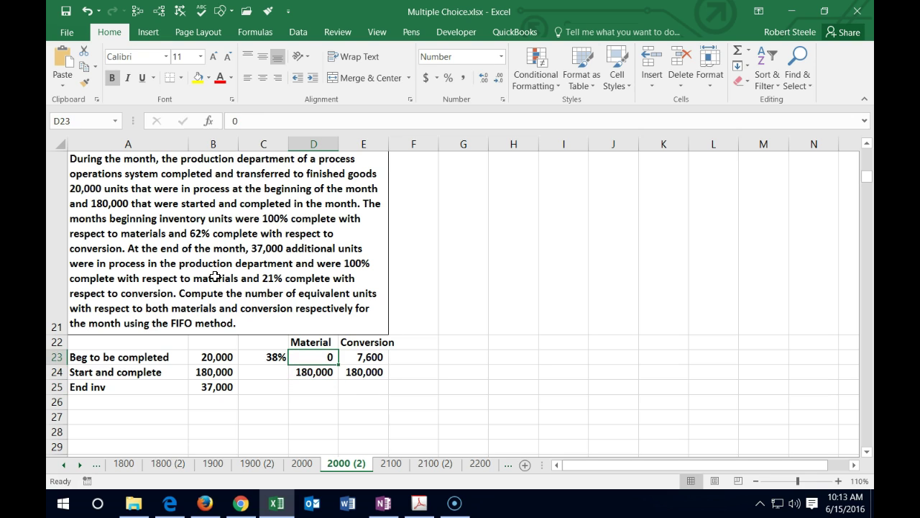
{"action": "key", "text": "Down"}
{"action": "key", "text": "Down"}
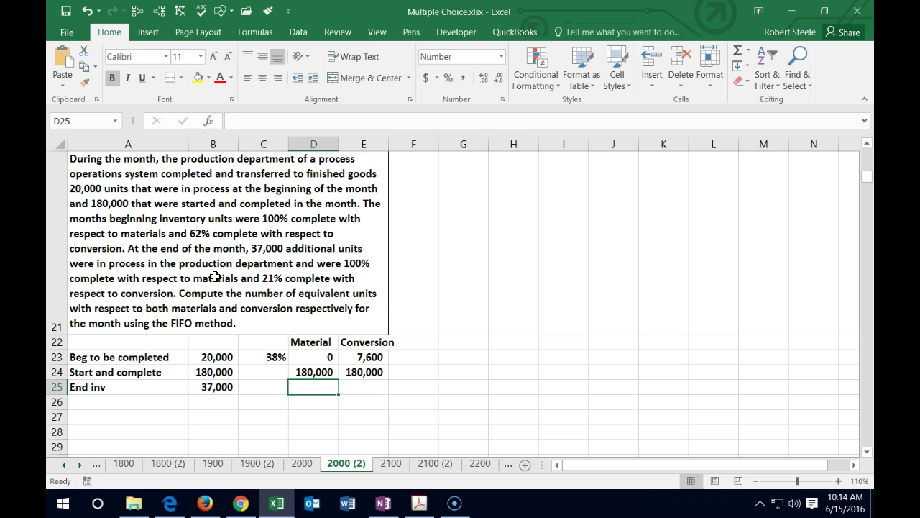
{"action": "type", "text": "="}
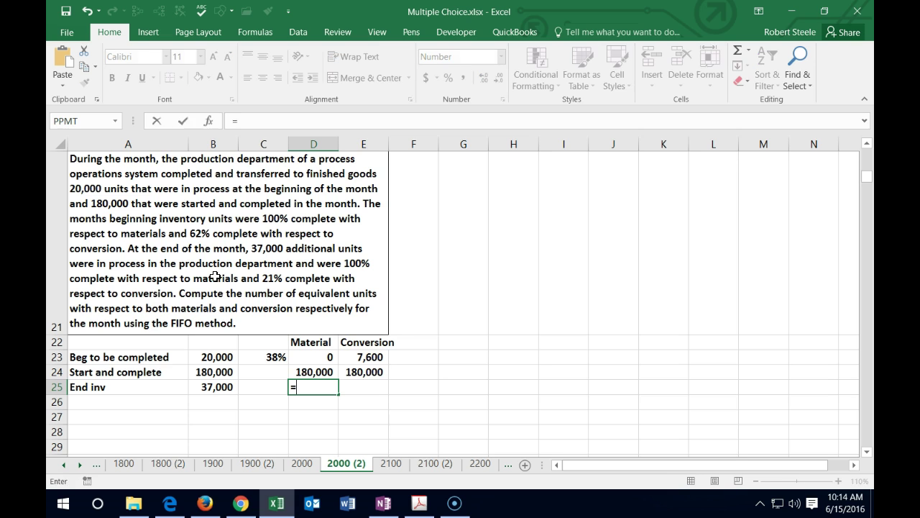
{"action": "left_click", "coordinate": [205, 387]}
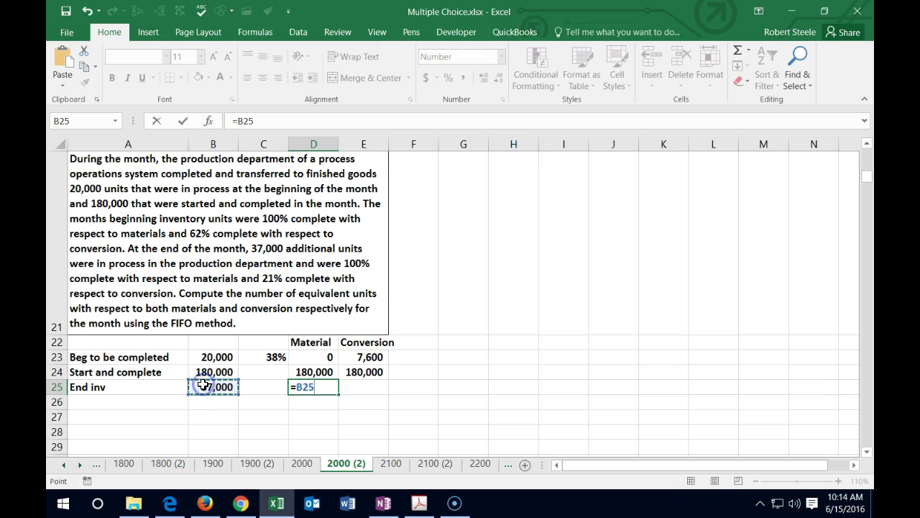
{"action": "key", "text": "Return"}
Step: Enter the ending inventory's conversion completion rate of .21 in C25 and format it as a percentage
{"action": "key", "text": "Up"}
{"action": "key", "text": "Right"}
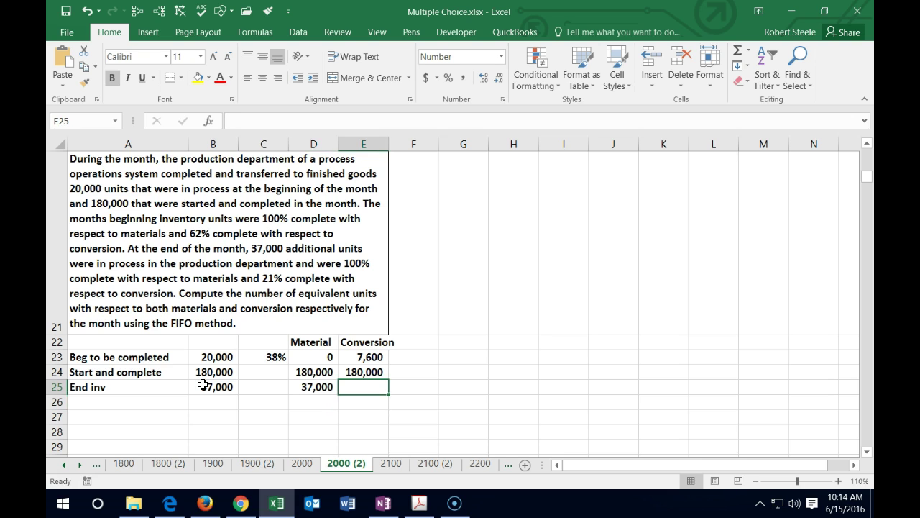
{"action": "left_click", "coordinate": [273, 392]}
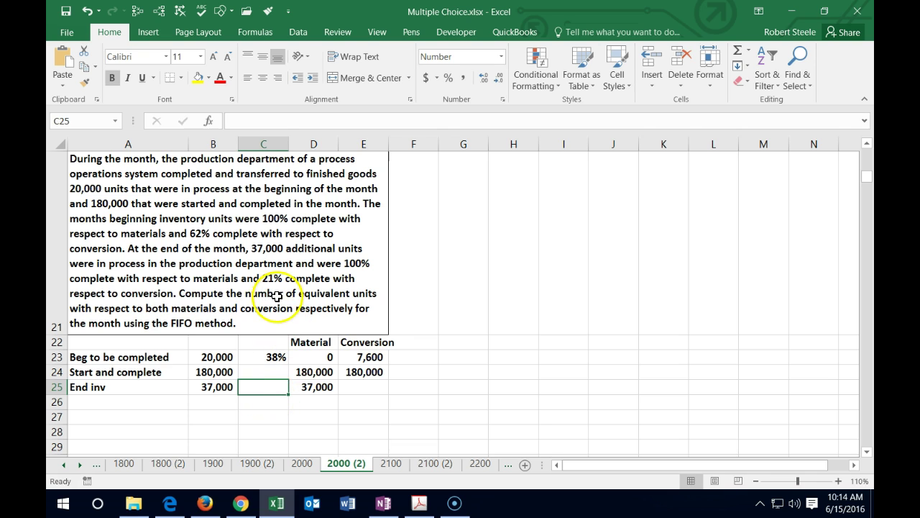
{"action": "type", "text": ".21"}
{"action": "key", "text": "Return"}
{"action": "key", "text": "Up"}
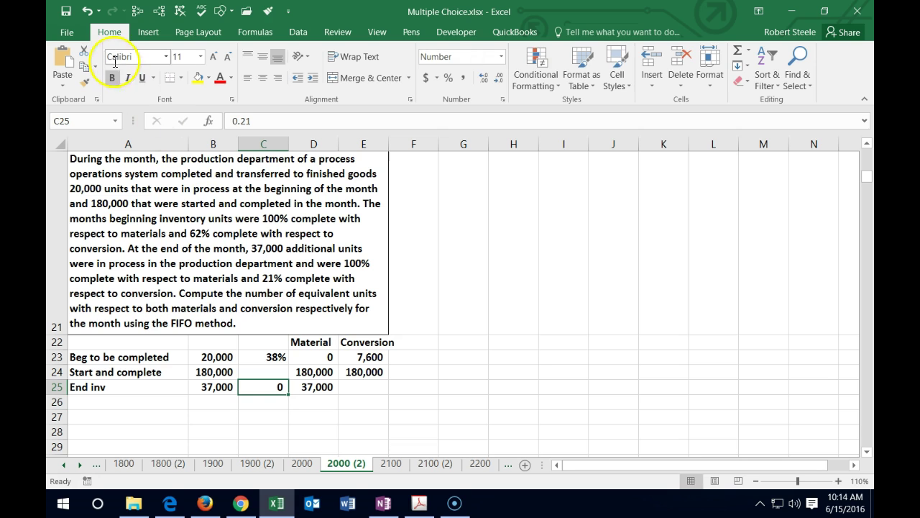
{"action": "left_click", "coordinate": [448, 77]}
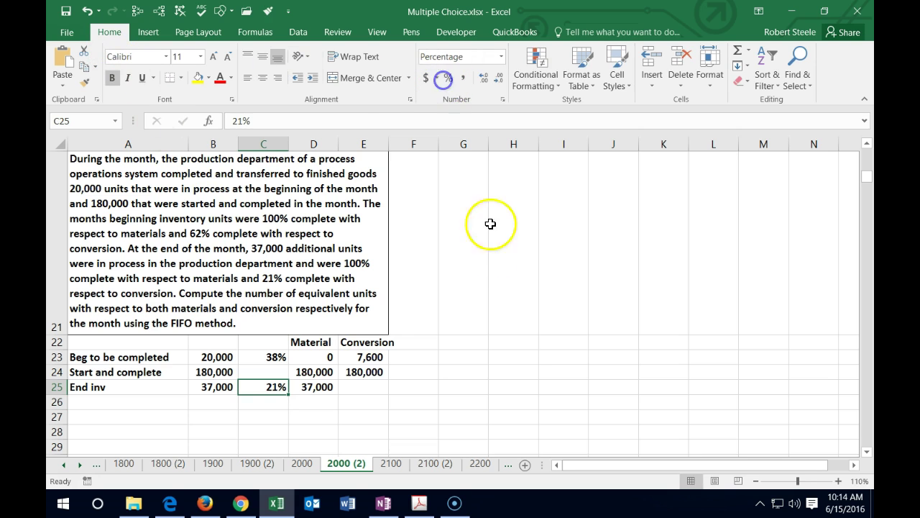
Step: Calculate the ending inventory's conversion equivalent units in E25 with the formula =B25*C25
{"action": "left_click", "coordinate": [368, 387]}
{"action": "type", "text": "="}
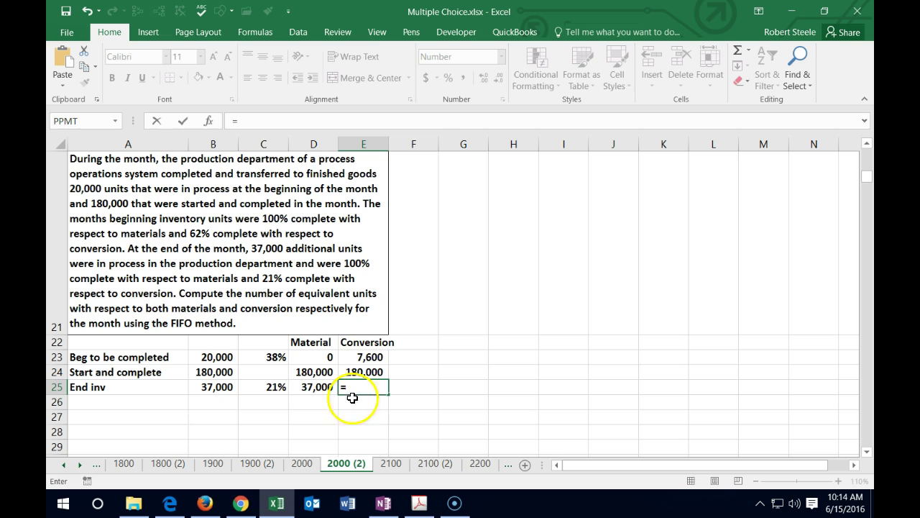
{"action": "left_click", "coordinate": [214, 388]}
{"action": "type", "text": "*"}
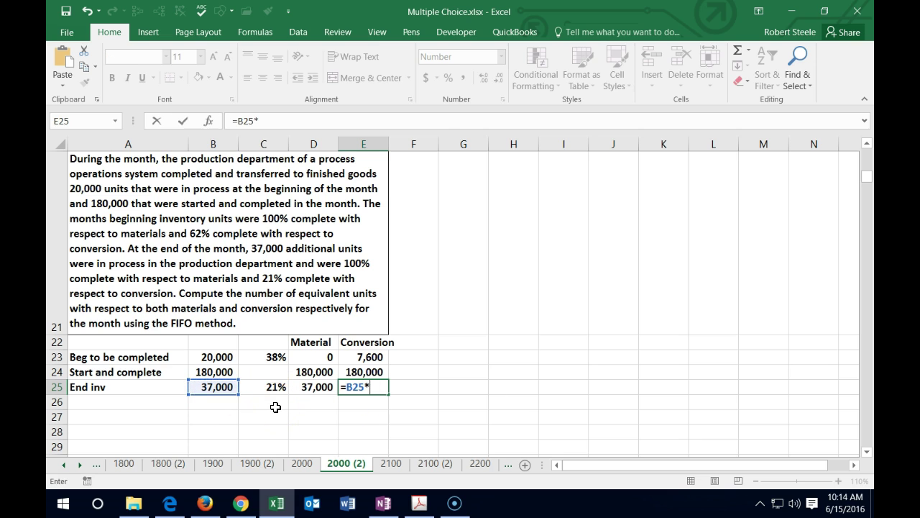
{"action": "left_click", "coordinate": [268, 388]}
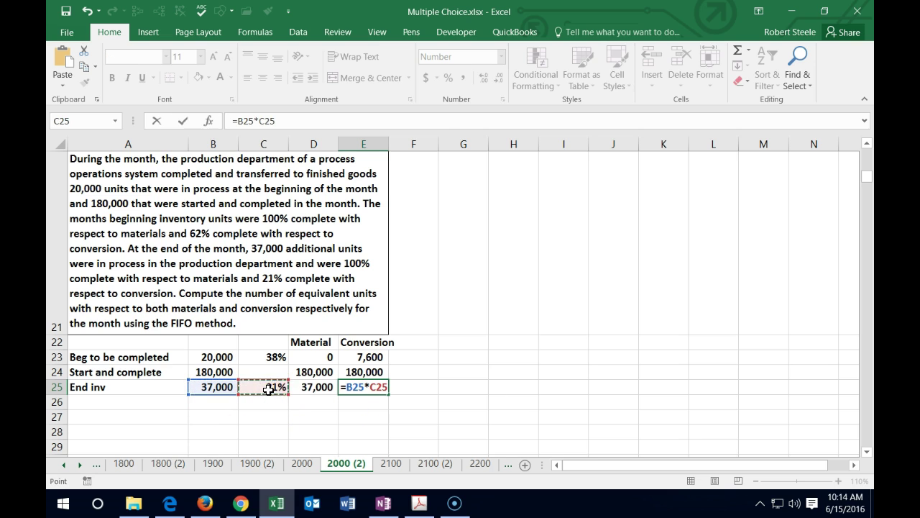
{"action": "key", "text": "Return"}
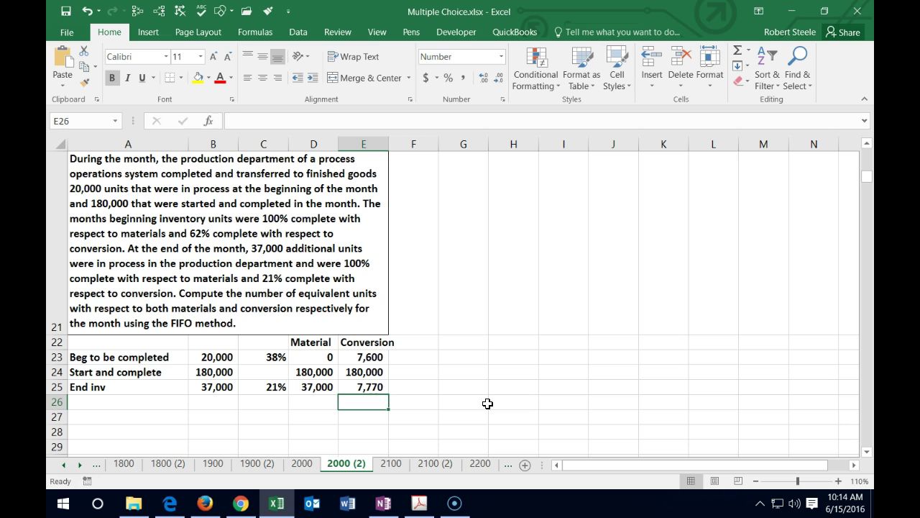
Step: Total the material equivalent units in D27 with a SUM of D23:D25
{"action": "key", "text": "Down"}
{"action": "key", "text": "Left"}
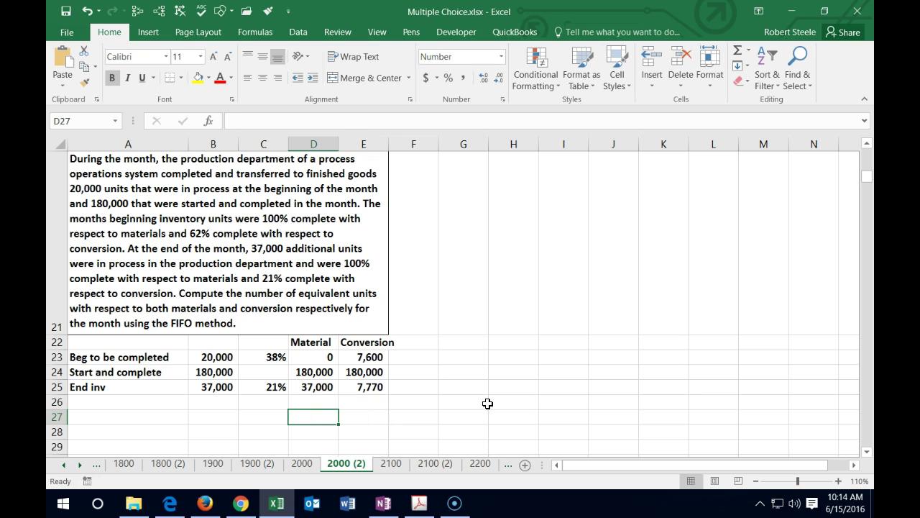
{"action": "type", "text": "=sum("}
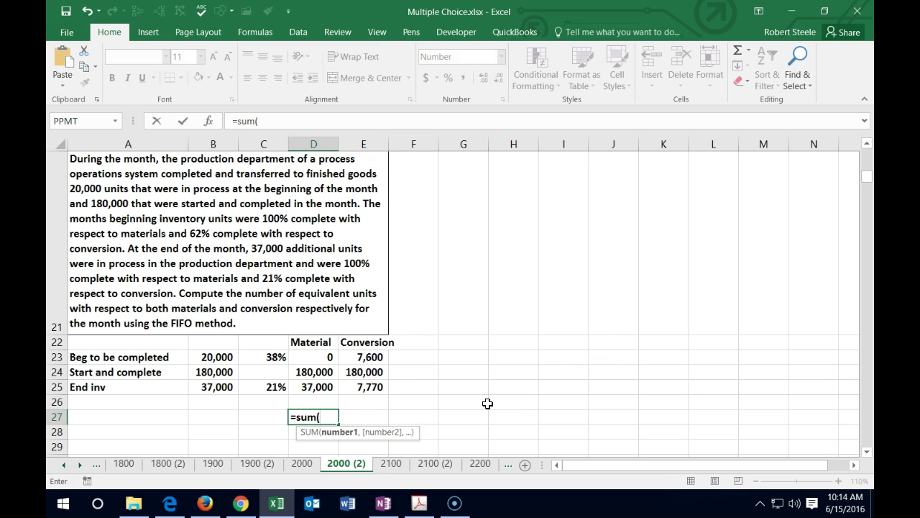
{"action": "left_click_drag", "start_coordinate": [318, 351], "coordinate": [316, 385]}
{"action": "key", "text": "Return"}
Step: Total the conversion equivalent units in E27 with a SUM of E23:E25
{"action": "key", "text": "Right"}
{"action": "key", "text": "Up"}
{"action": "type", "text": "=sum("}
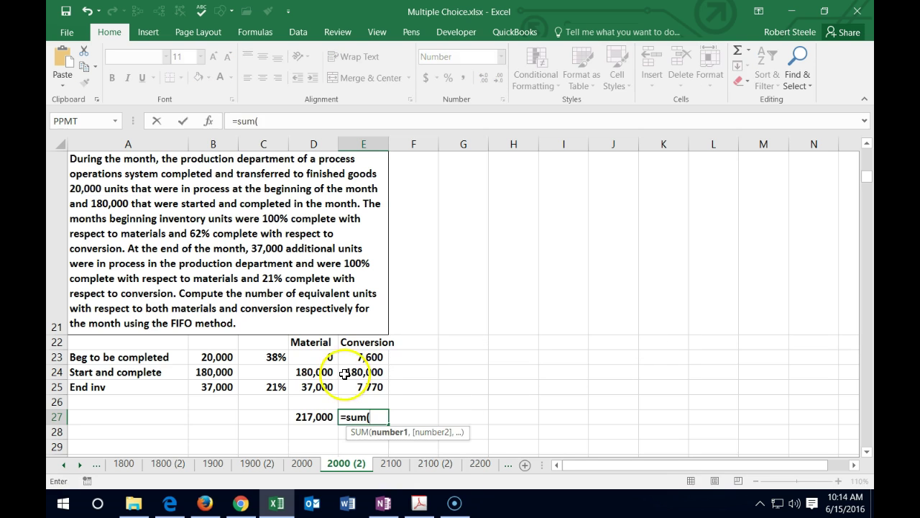
{"action": "left_click_drag", "start_coordinate": [346, 355], "coordinate": [348, 382]}
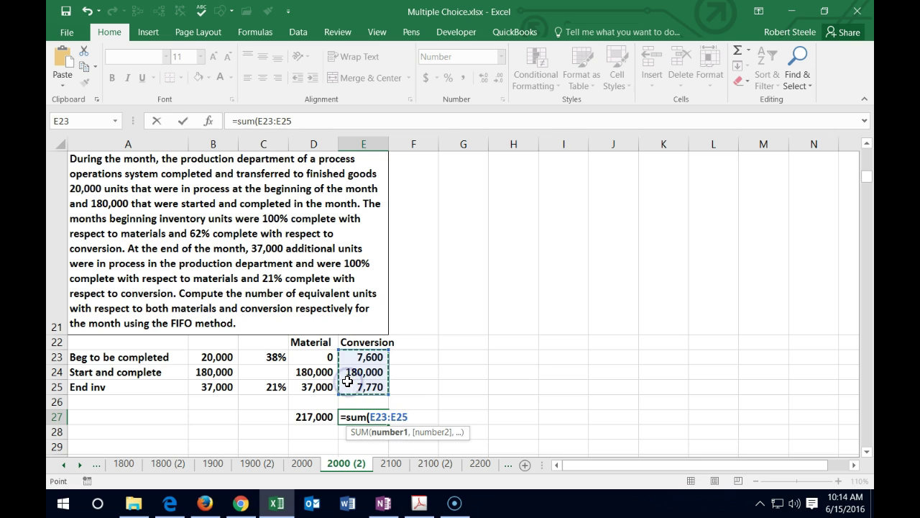
{"action": "key", "text": "Return"}
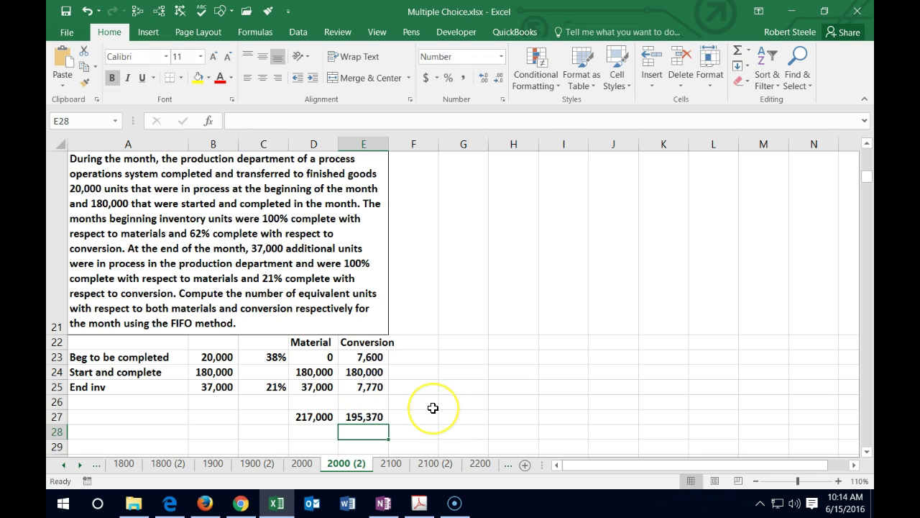